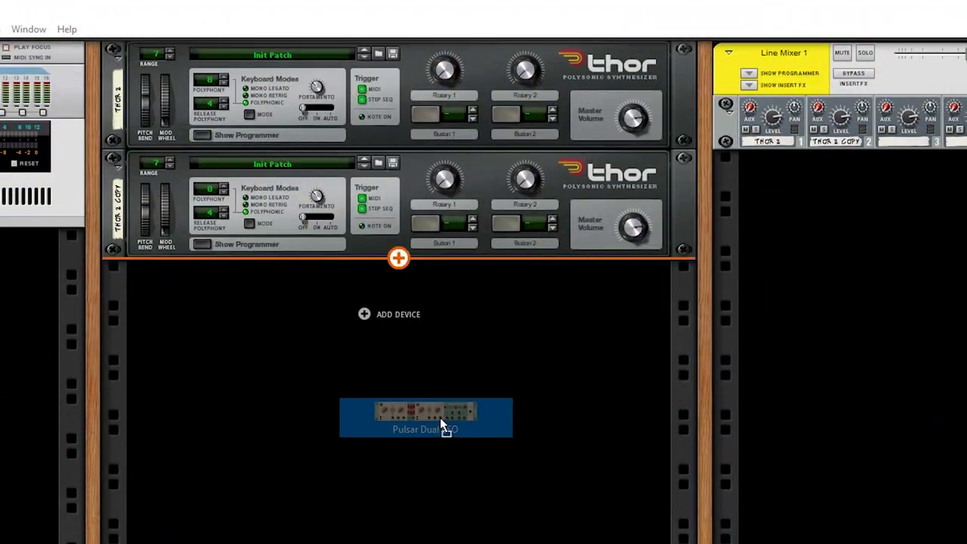
Add a Pulsar below the Thors and cable its LFO 1 CV to Thor 2's CV 1
drag(439, 417, 441, 423)
key(Tab)
drag(182, 326, 387, 71)
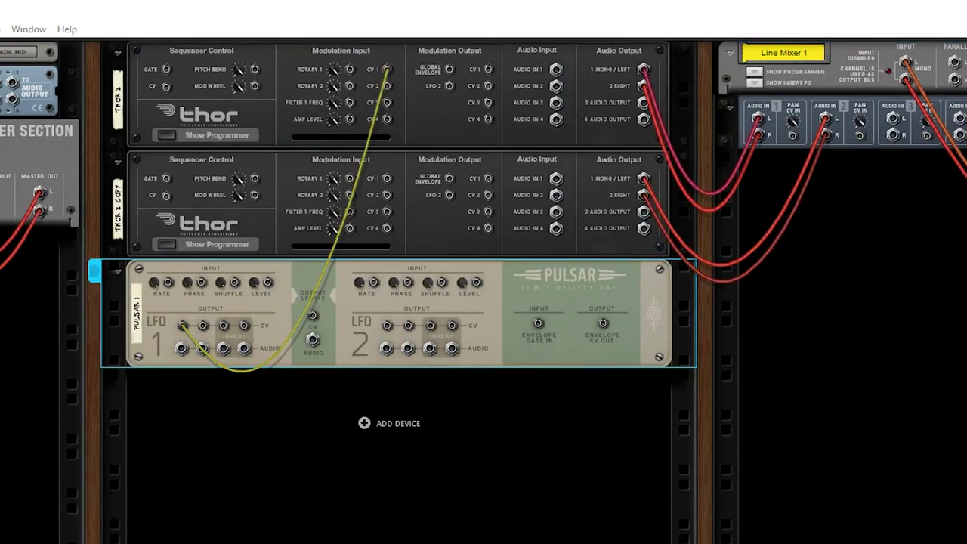
Add a Lolth CV Delay Splitter, feeding LFO 1 into channel 1 and its output to the Thor copy's CV
drag(966, 362, 340, 427)
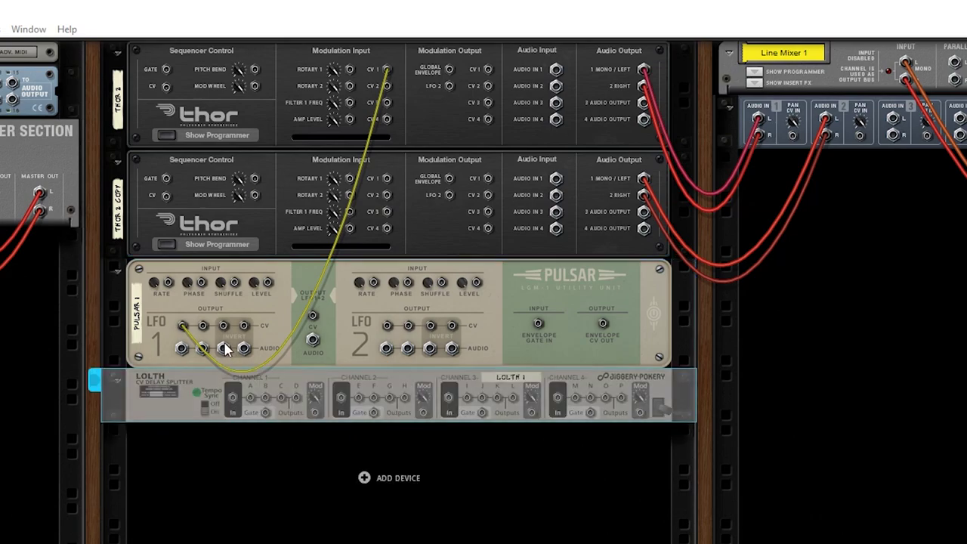
drag(202, 332, 386, 208)
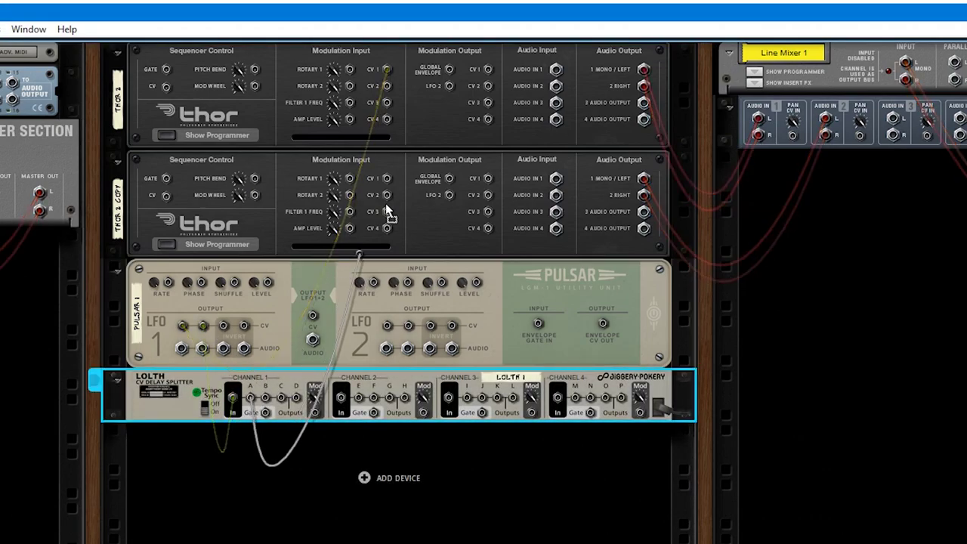
drag(387, 207, 387, 179)
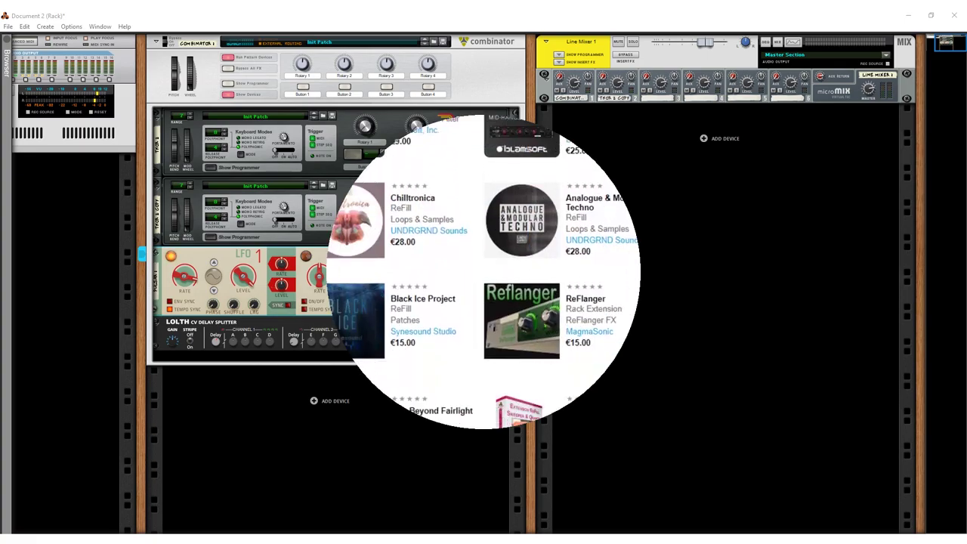
Review the Plugins & sounds cart, with Truth at 9.00 and the free Rack Extensions, on the 9.00 EUR checkout
scroll(483, 272, down, 5)
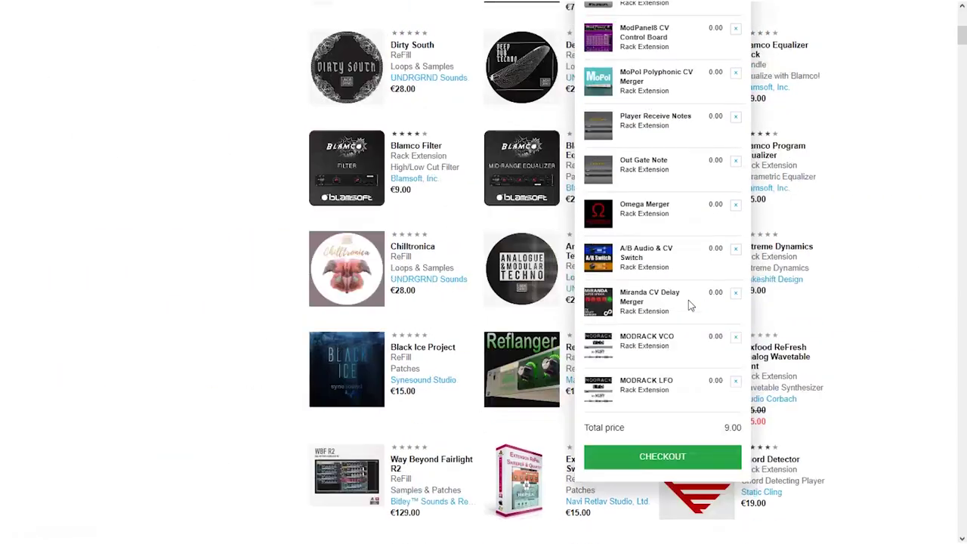
scroll(688, 299, up, 10)
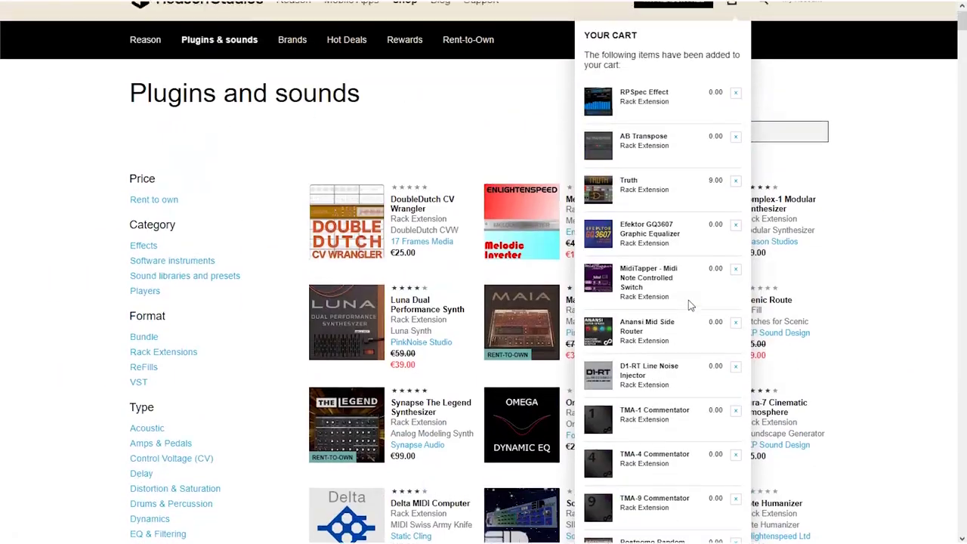
scroll(688, 300, up, 1)
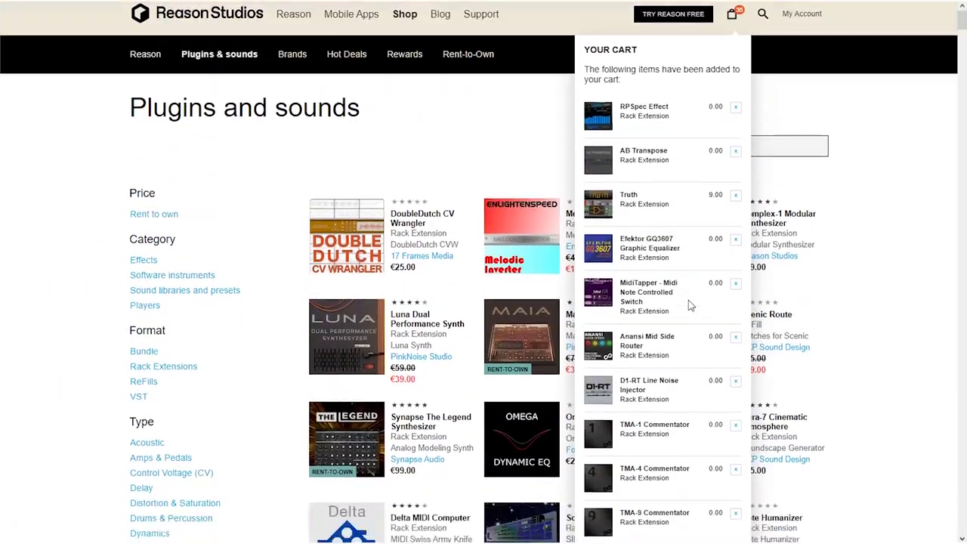
scroll(688, 300, down, 7)
scroll(688, 305, up, 5)
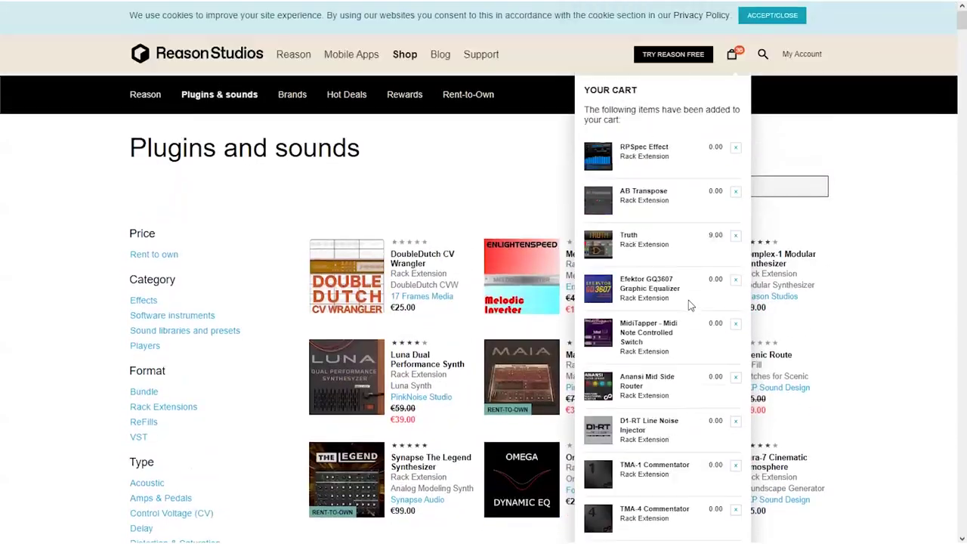
scroll(688, 300, down, 6)
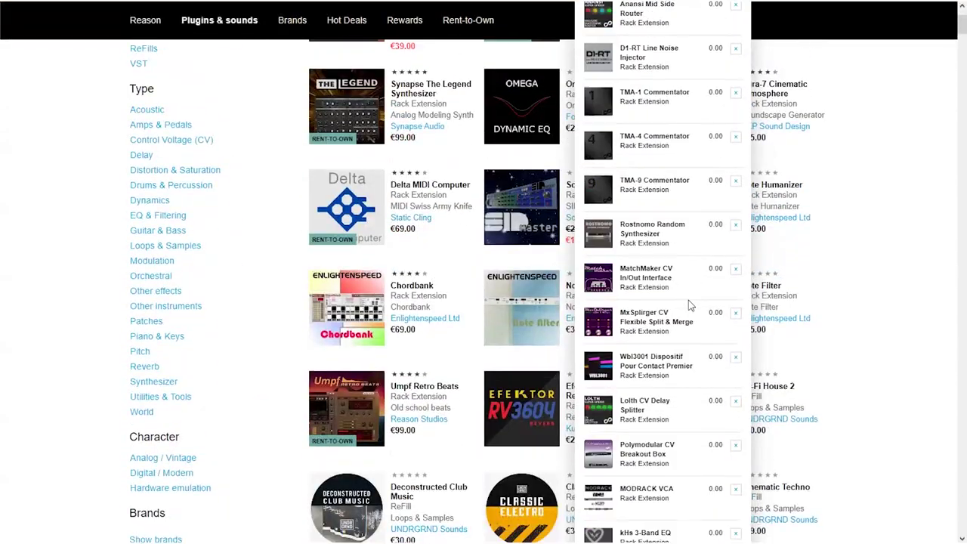
scroll(688, 300, up, 3)
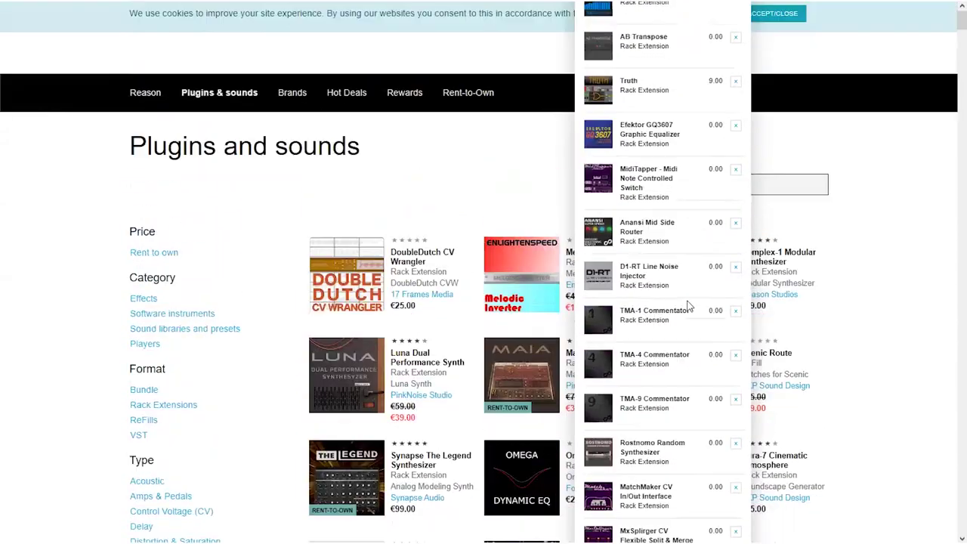
scroll(688, 305, up, 2)
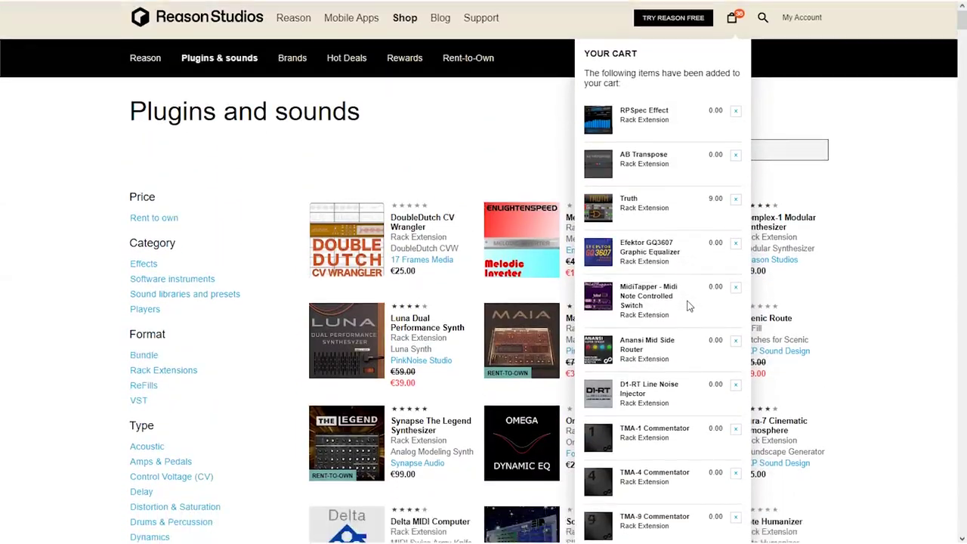
scroll(687, 305, down, 8)
scroll(688, 304, up, 5)
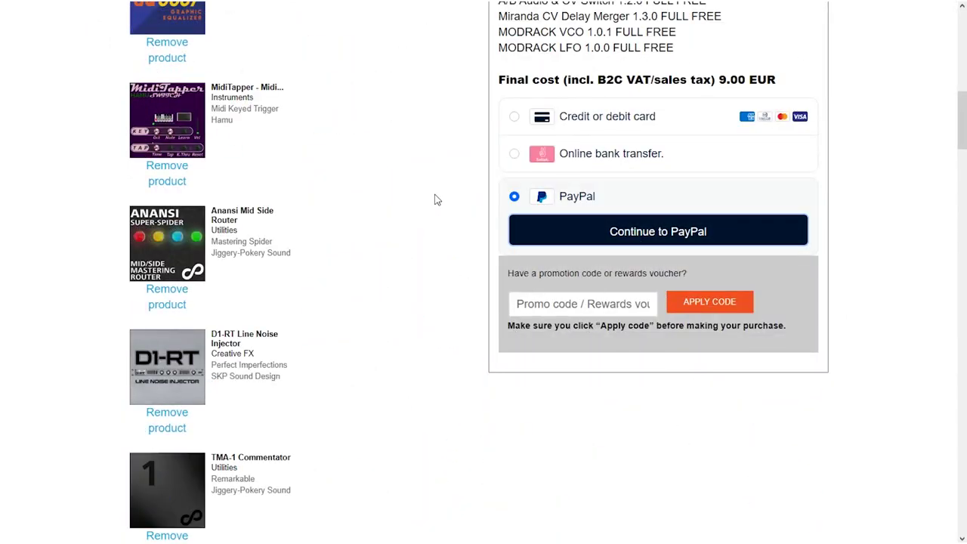
Pay with PayPal, get past the Request-URI Too Large error, and finish the 9.00 EUR order
key(Return)
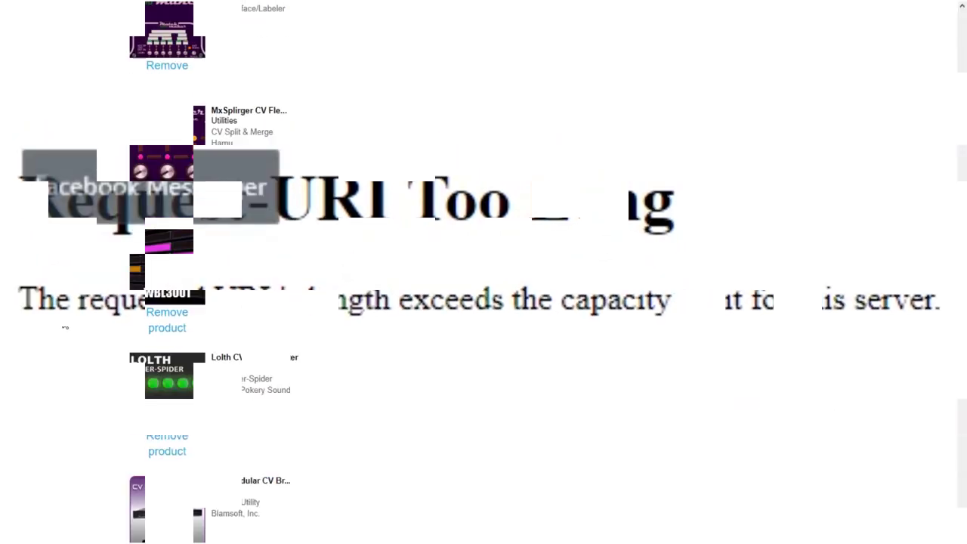
scroll(68, 327, down, 10)
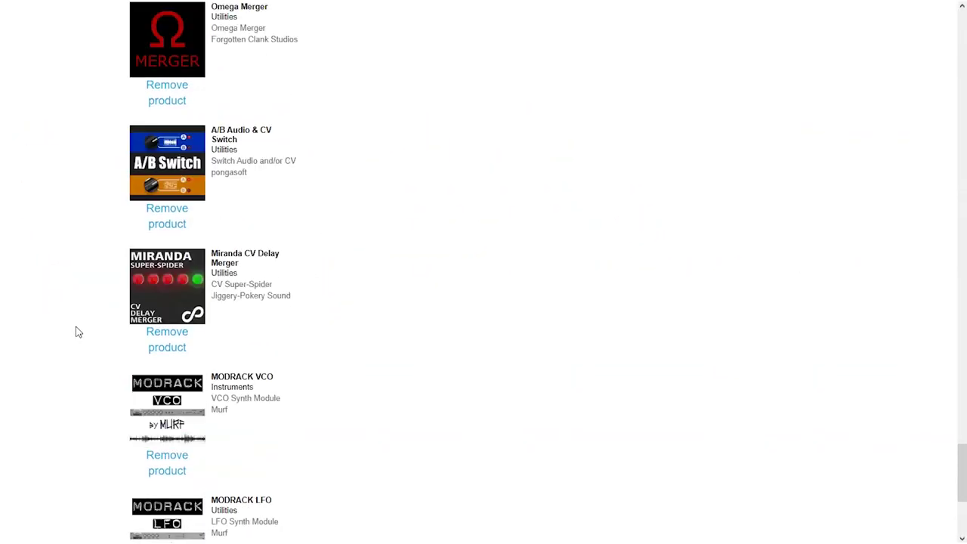
scroll(75, 332, down, 4)
scroll(90, 324, up, 2)
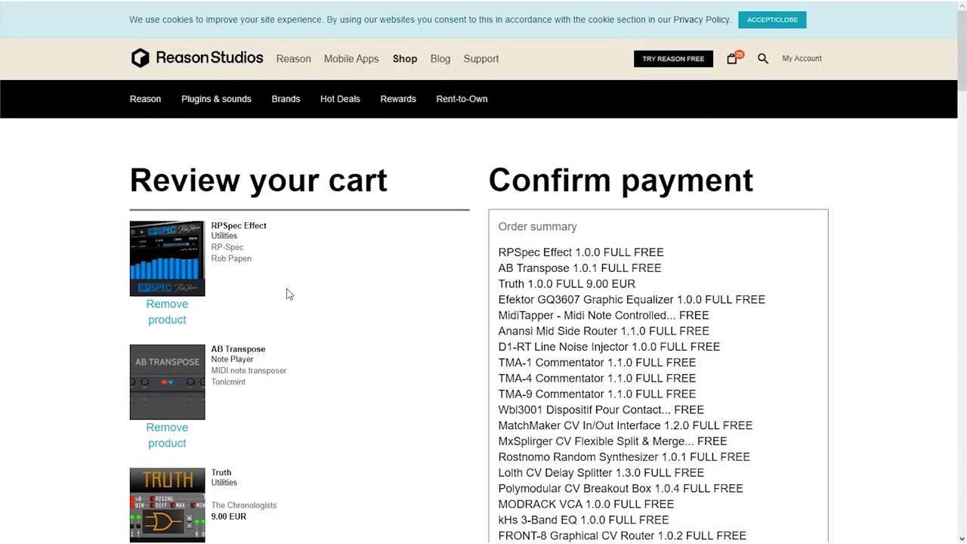
scroll(287, 293, down, 8)
click(574, 308)
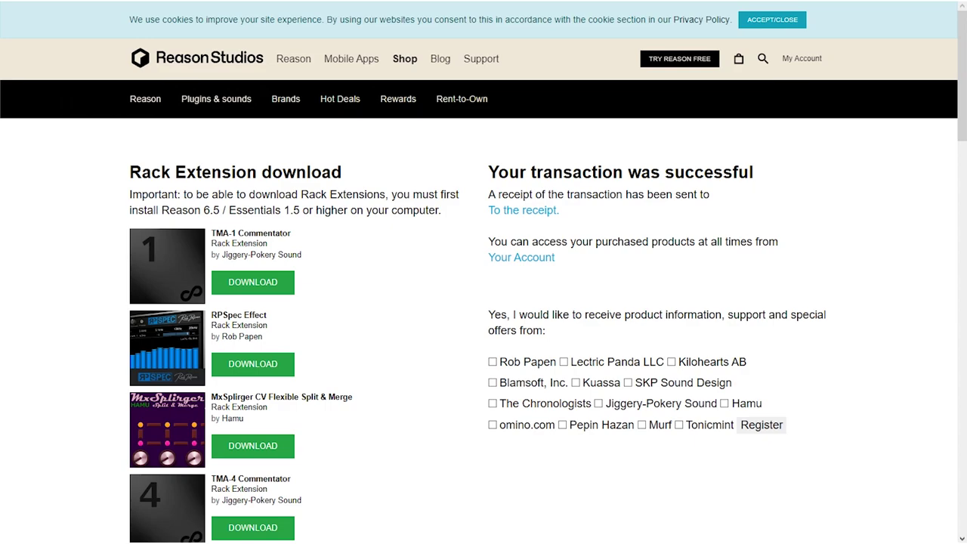
Check the free order summary, including ModPanel8 and RVL-1, against the Notepad plugin list
drag(0, 261, 715, 194)
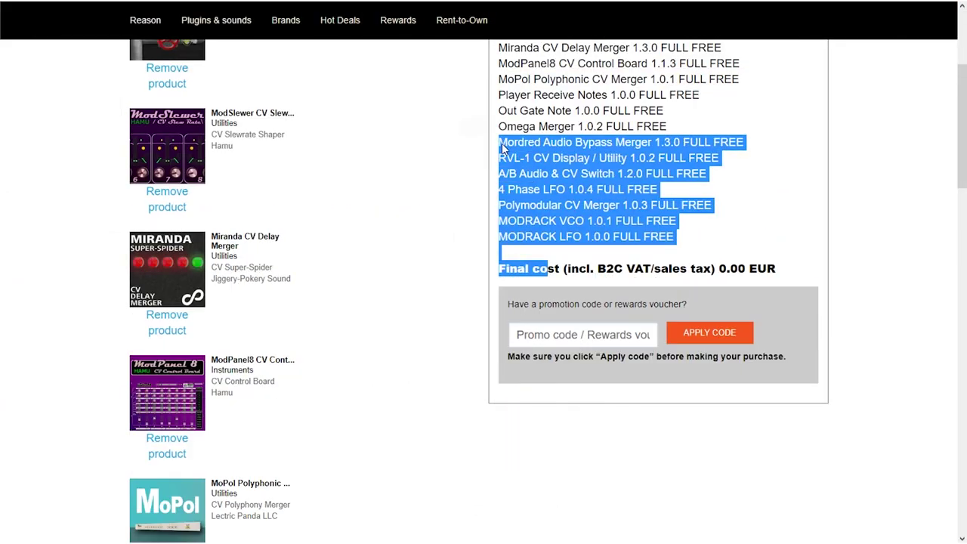
click(502, 149)
scroll(519, 224, up, 4)
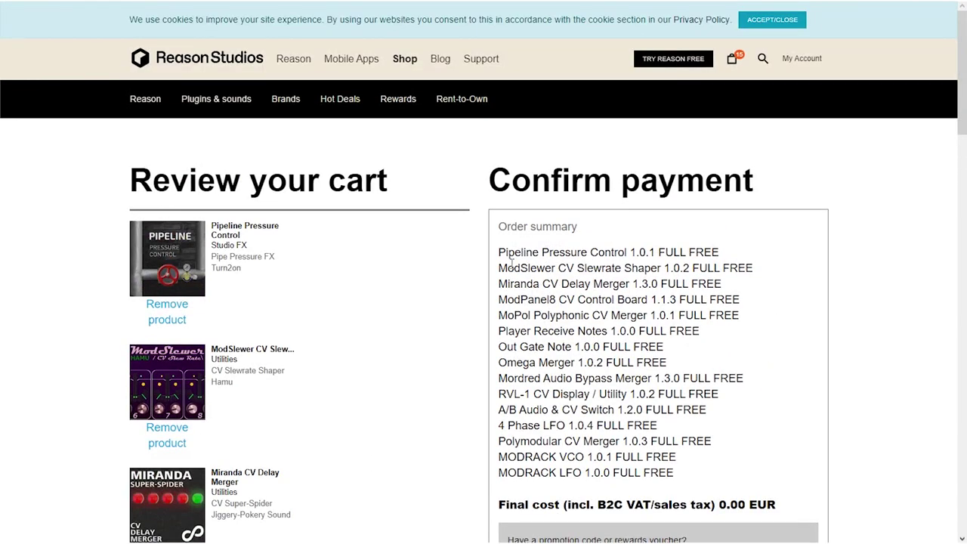
drag(510, 261, 685, 484)
scroll(684, 484, down, 5)
click(441, 385)
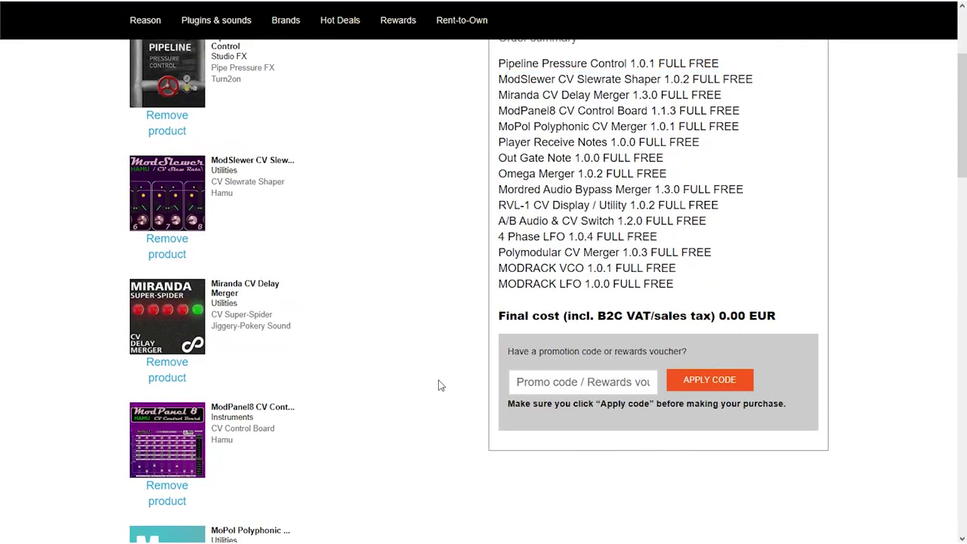
scroll(441, 385, down, 3)
scroll(436, 375, down, 20)
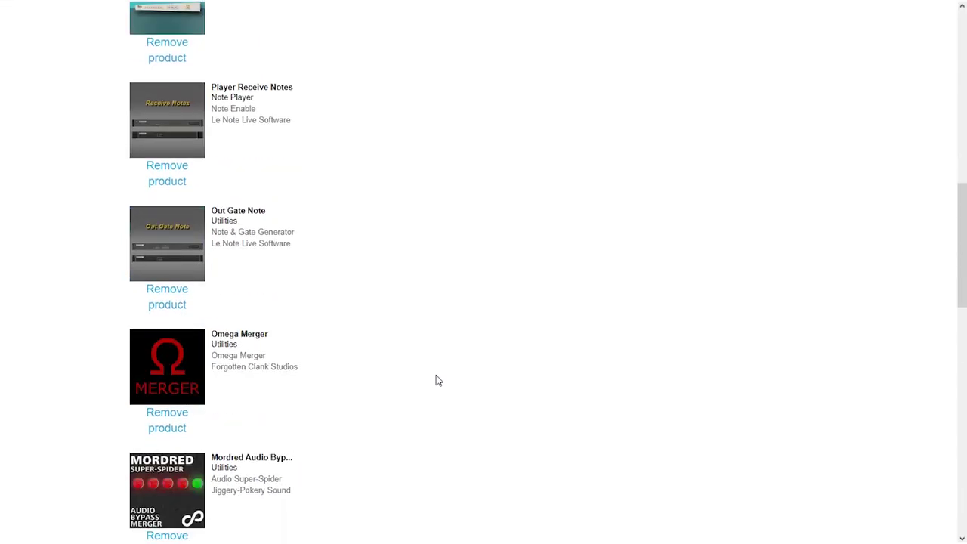
scroll(433, 377, up, 20)
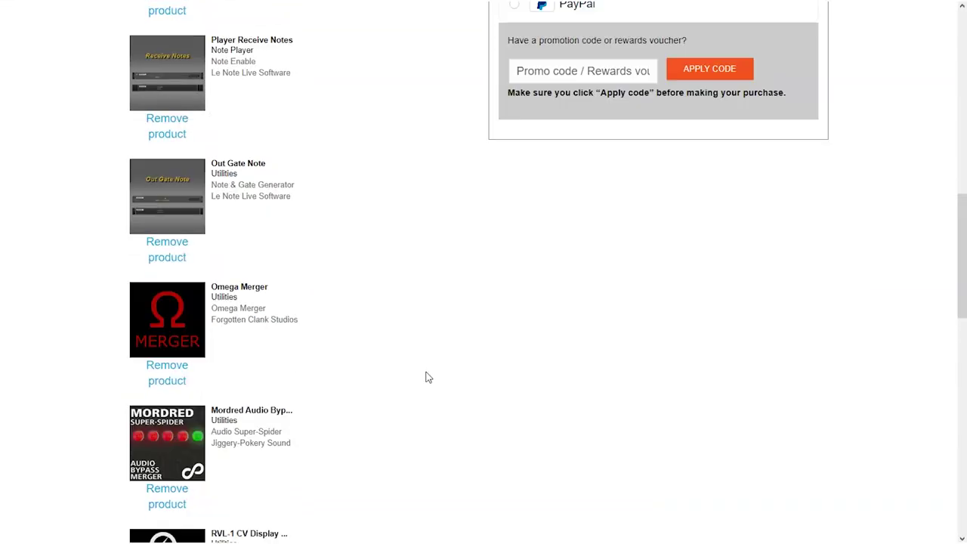
scroll(427, 376, down, 3)
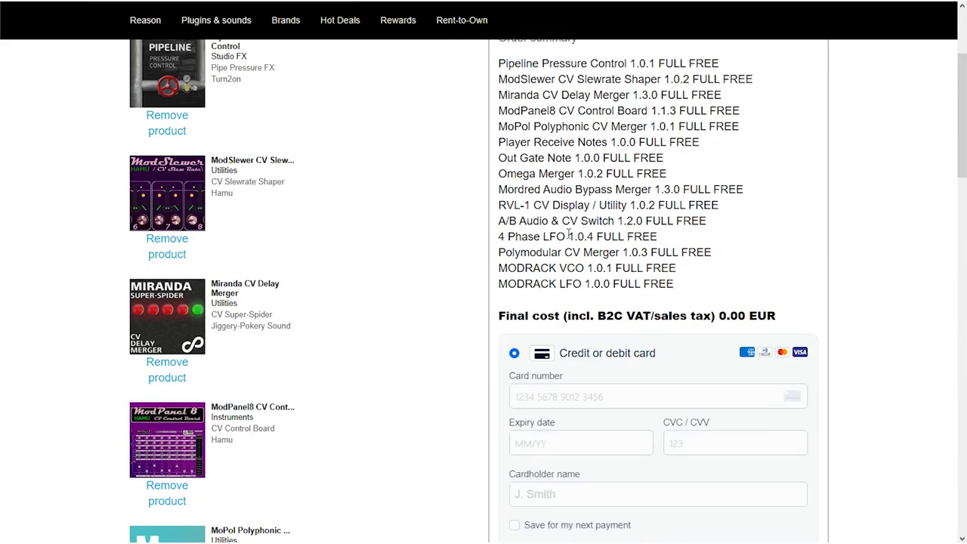
scroll(561, 295, down, 4)
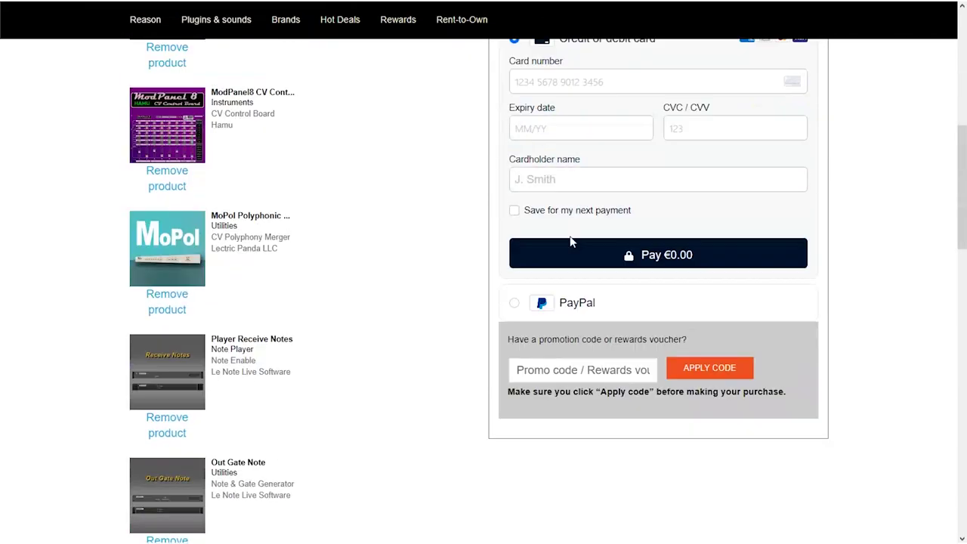
Choose PayPal and complete the 0.00 EUR order to reach the download page
click(553, 306)
scroll(468, 314, up, 3)
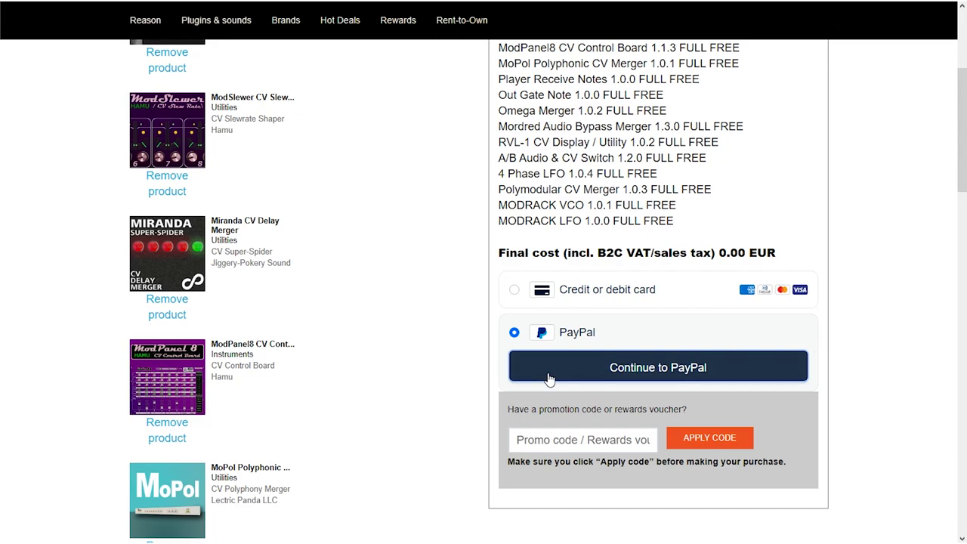
scroll(429, 405, down, 1)
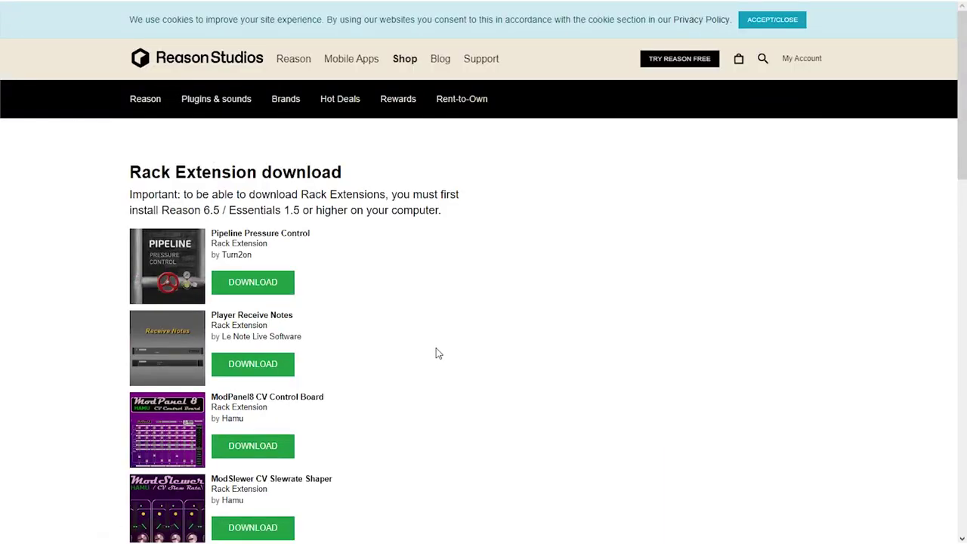
scroll(438, 353, down, 2)
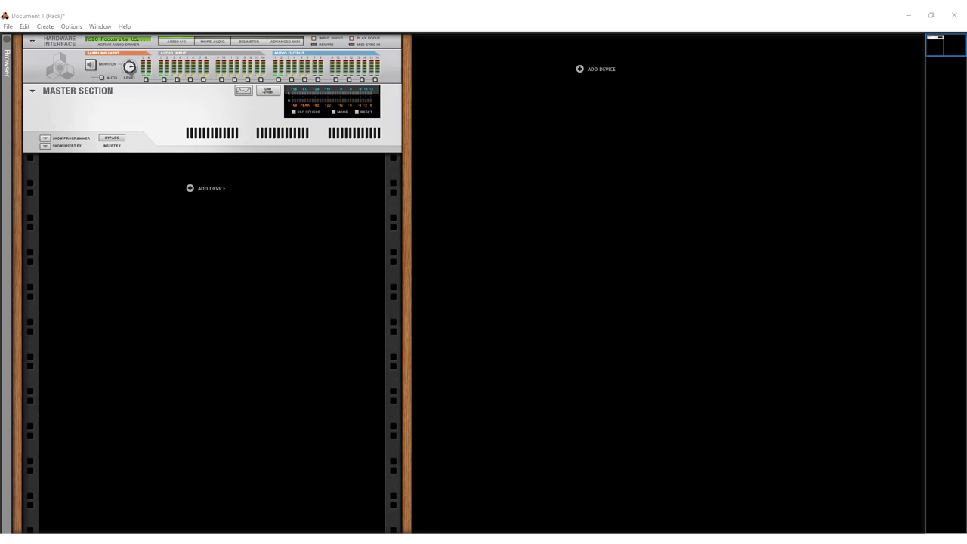
Insert Truth into the empty rack and cycle its first gate from AND to a buffer
drag(966, 291, 650, 193)
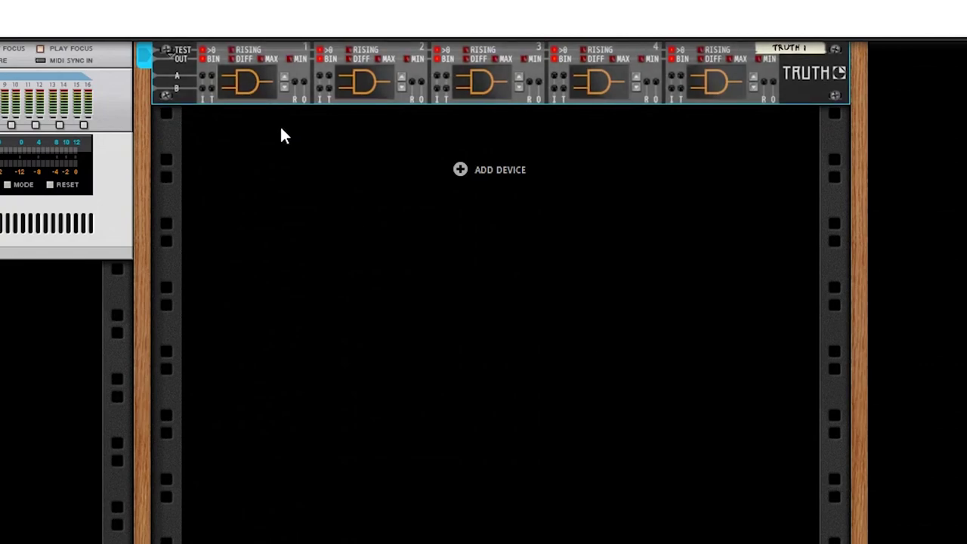
click(285, 75)
click(285, 75)
click(285, 75)
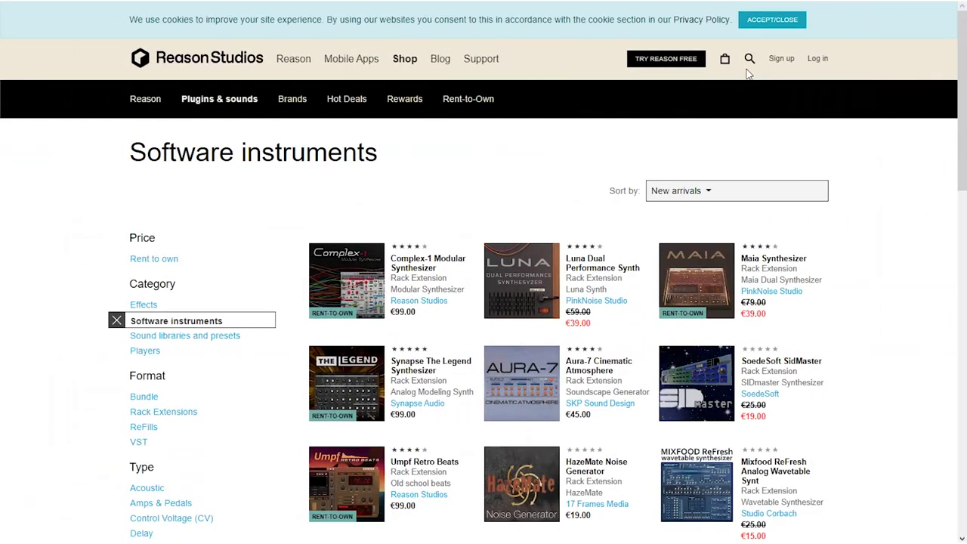
Search the Reason Studios Shop for 'ad'
click(749, 59)
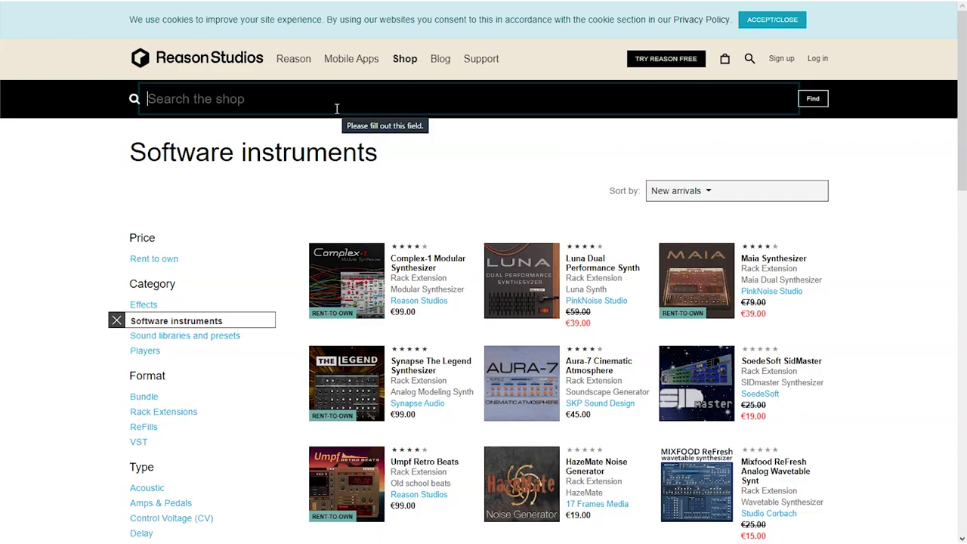
text(adc)
key(Return)
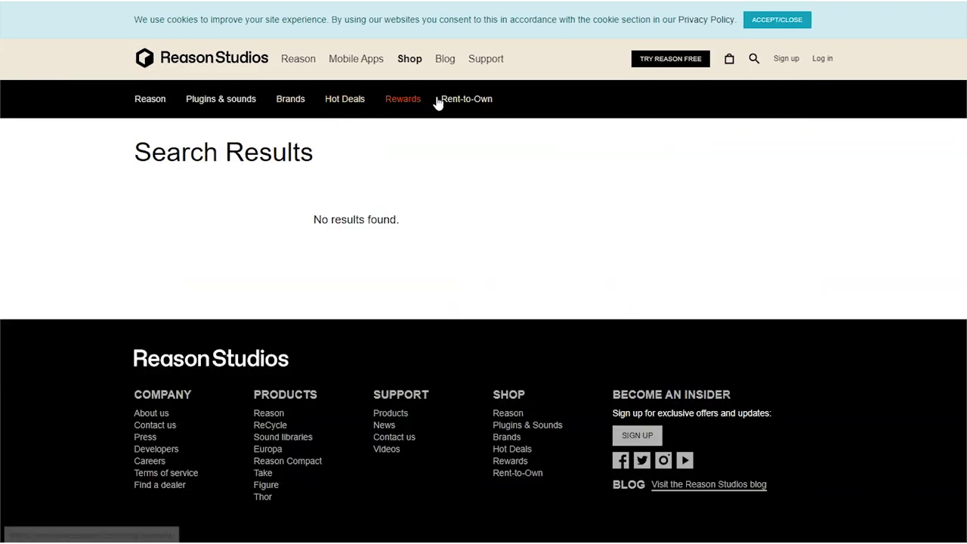
Replace the search with 'bin', close the search bar, and place a ModPanel 8 in the rack
click(753, 59)
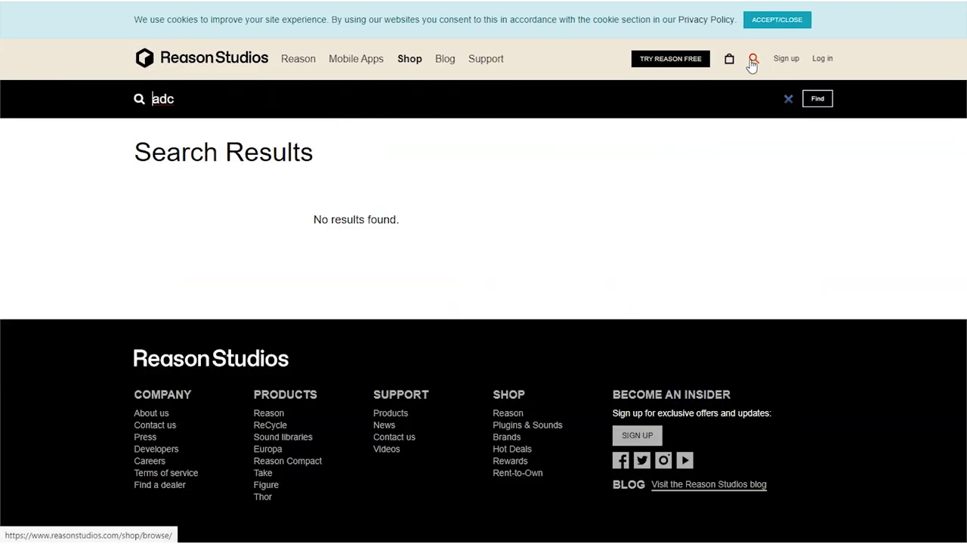
key(ctrl+a)
text(bin)
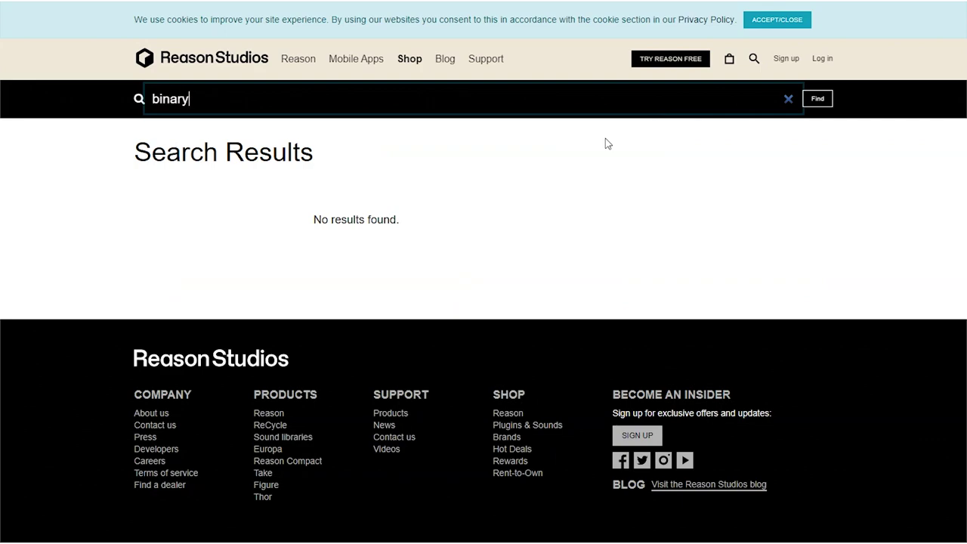
click(607, 144)
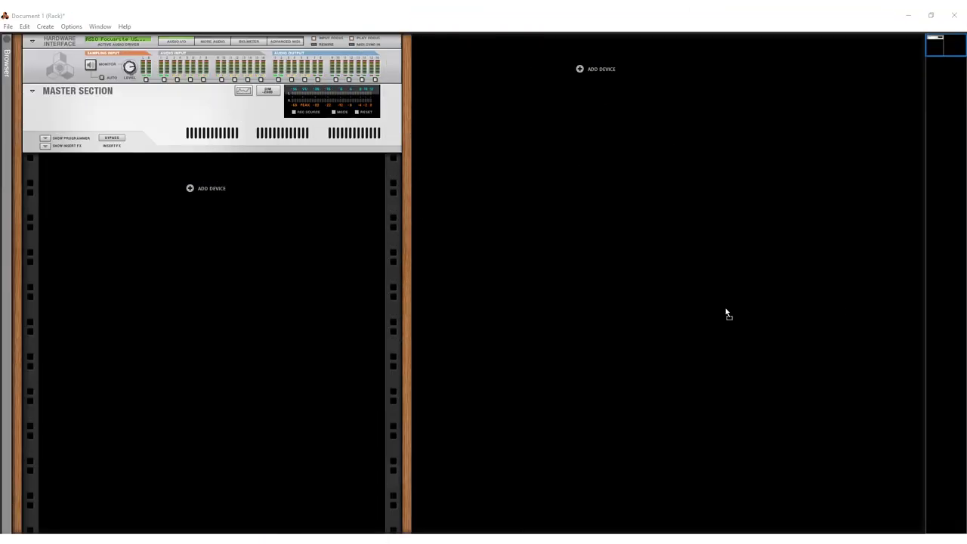
drag(725, 313, 330, 270)
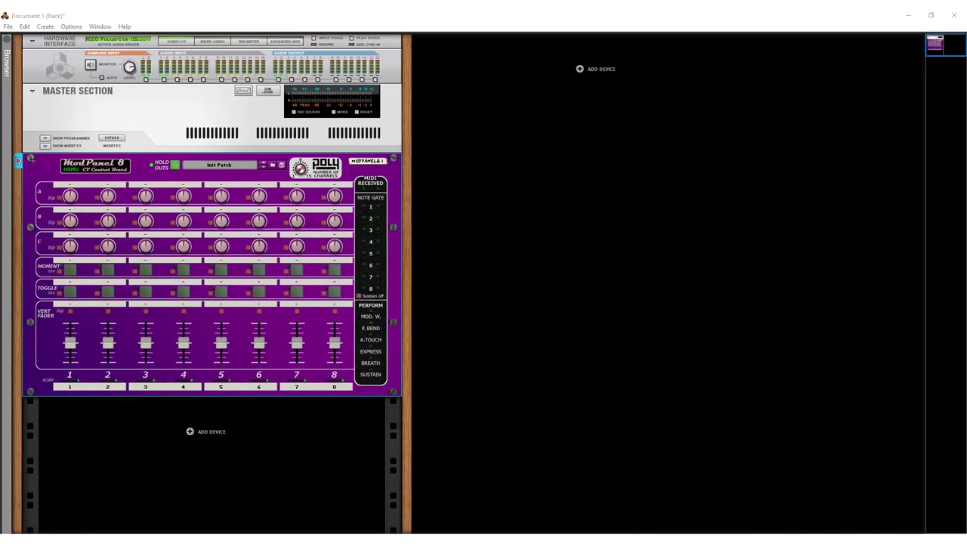
Add an RVL-1 cabled from ModPanel TOG 1, then test it by toggling Toggle 1 on, off, on
drag(944, 296, 534, 234)
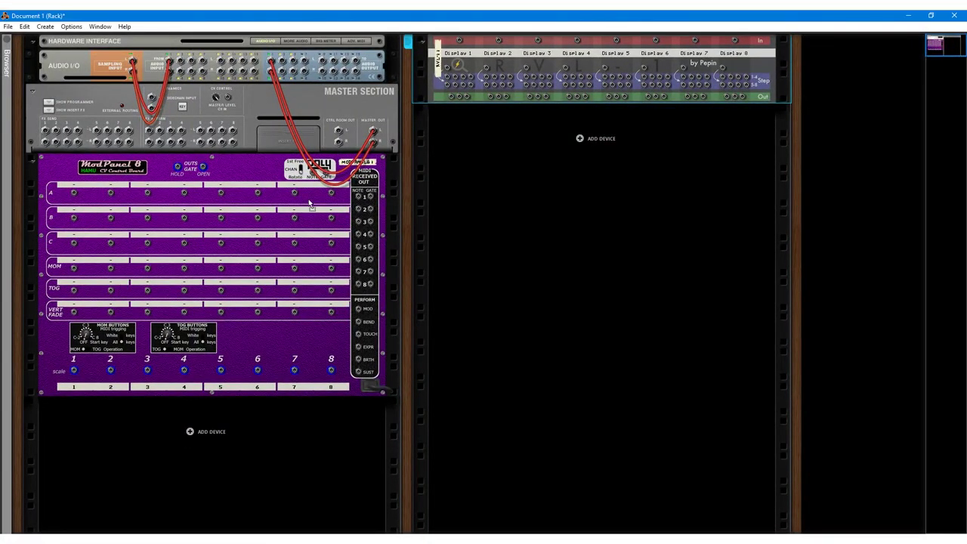
drag(73, 290, 453, 87)
key(Tab)
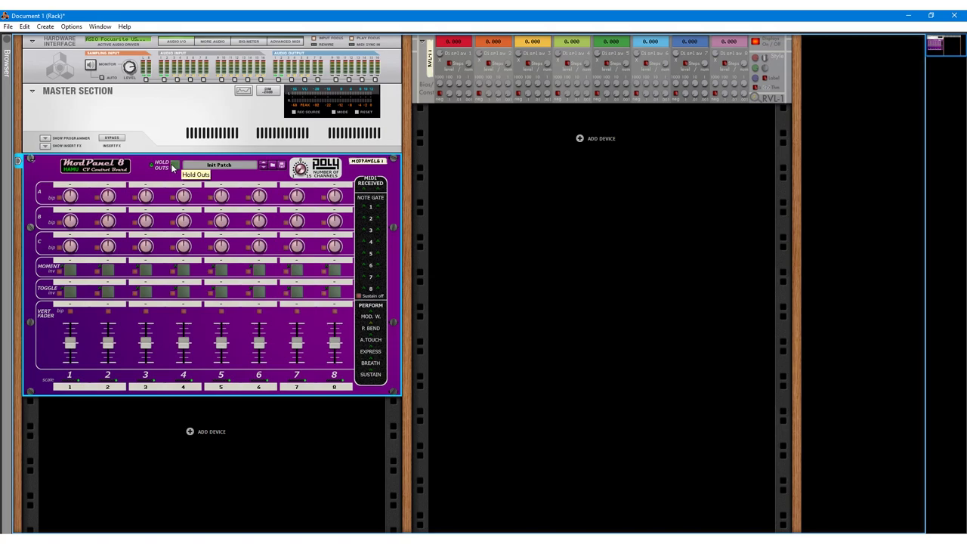
click(71, 293)
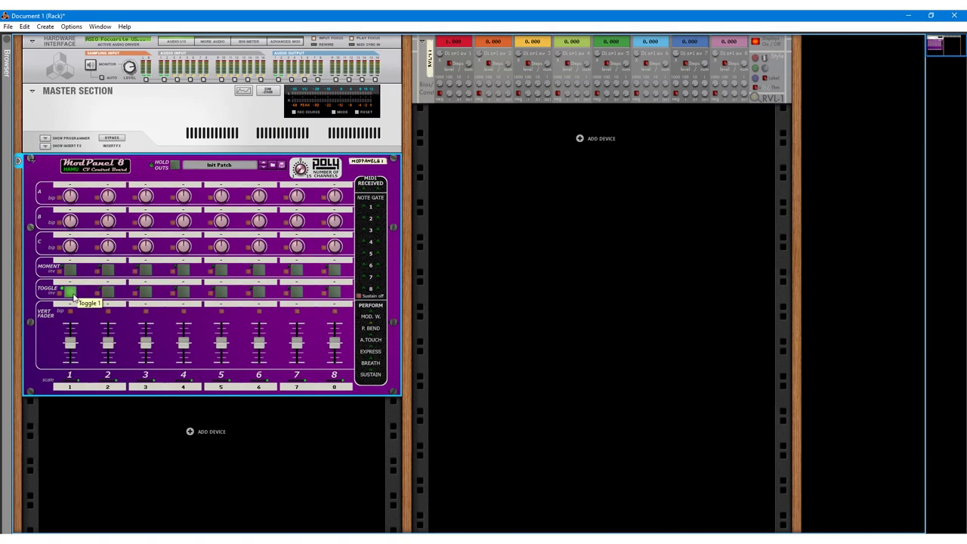
click(72, 295)
click(72, 296)
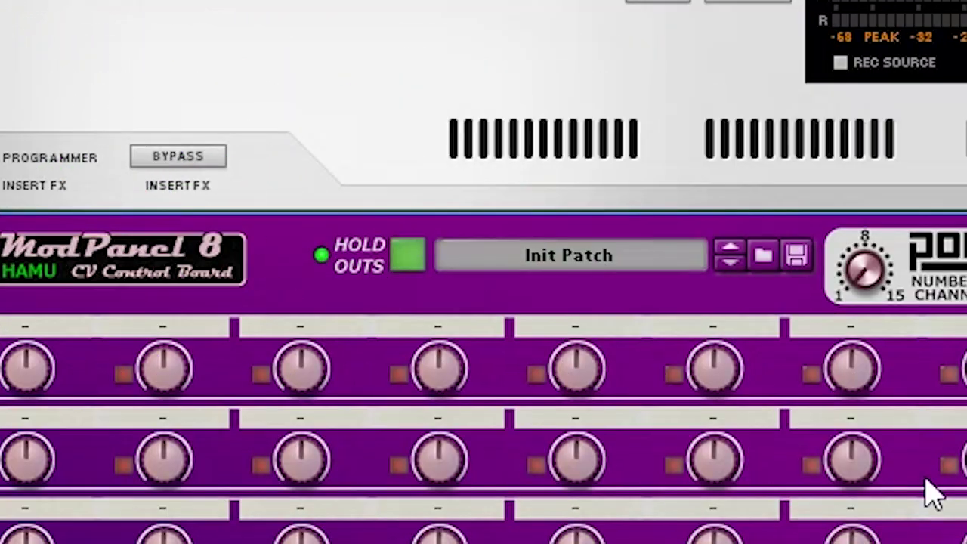
click(417, 255)
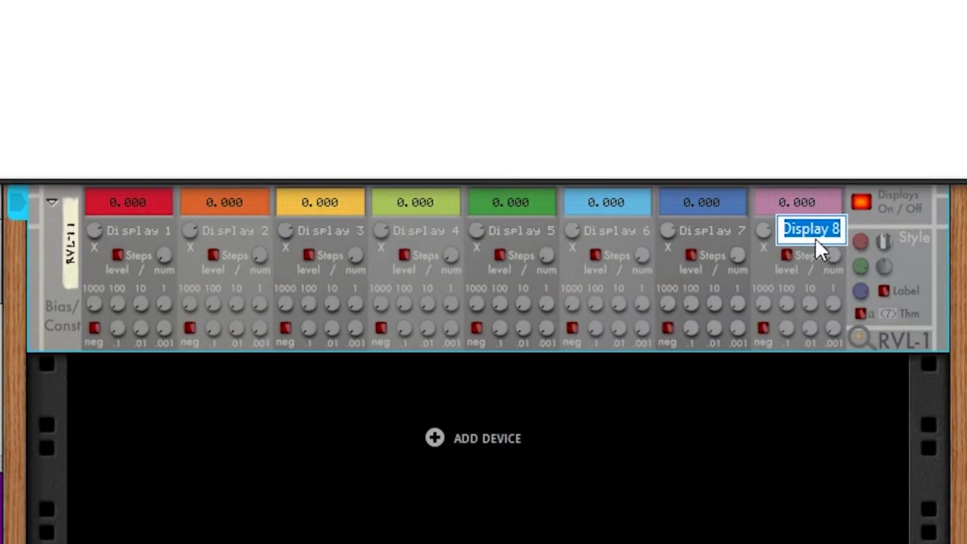
Relabel RVL-1 Display 8 as '1' and Display 7 as '2', and start renaming Display 6
text(1)
key(Return)
double_click(695, 229)
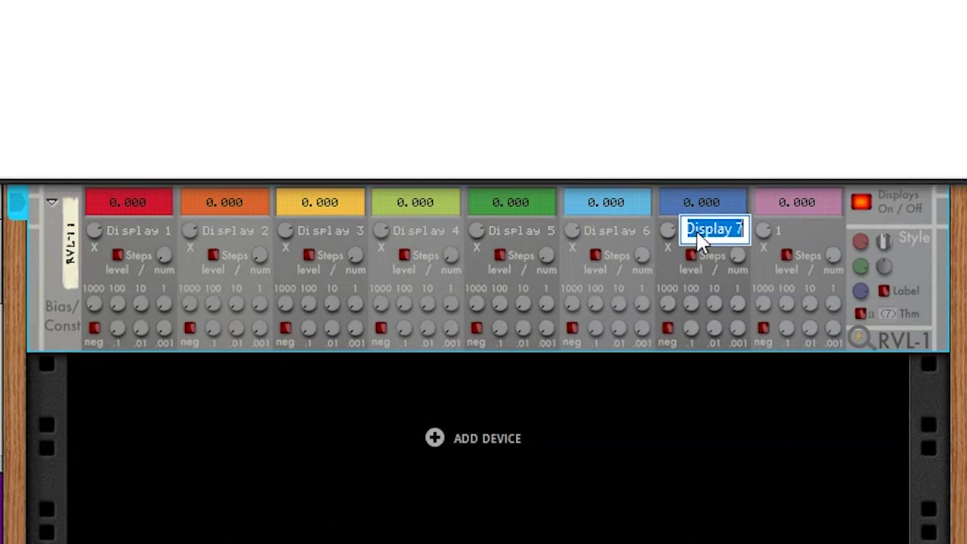
text(2)
key(Return)
double_click(615, 230)
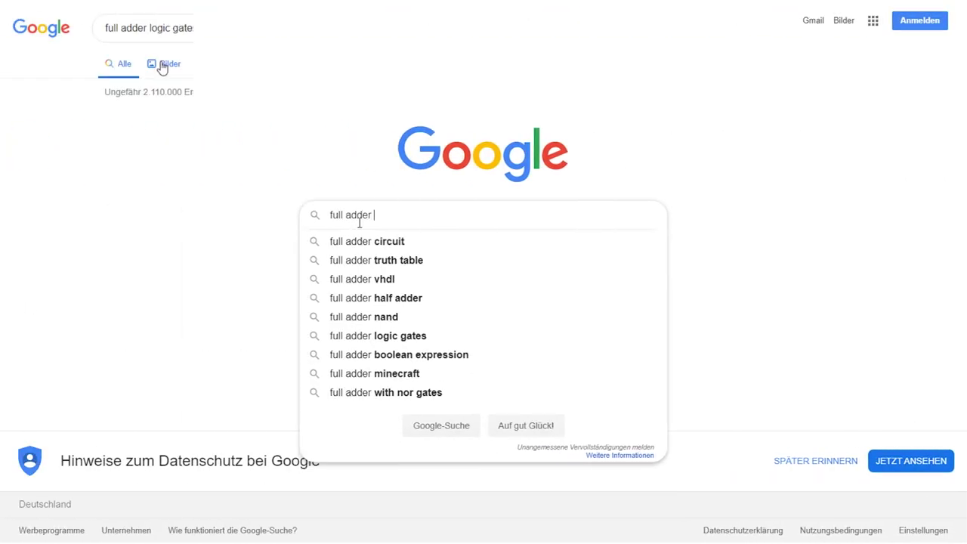
Open the theorycircuit full adder image result and scroll to its gate diagram and truth table
click(161, 64)
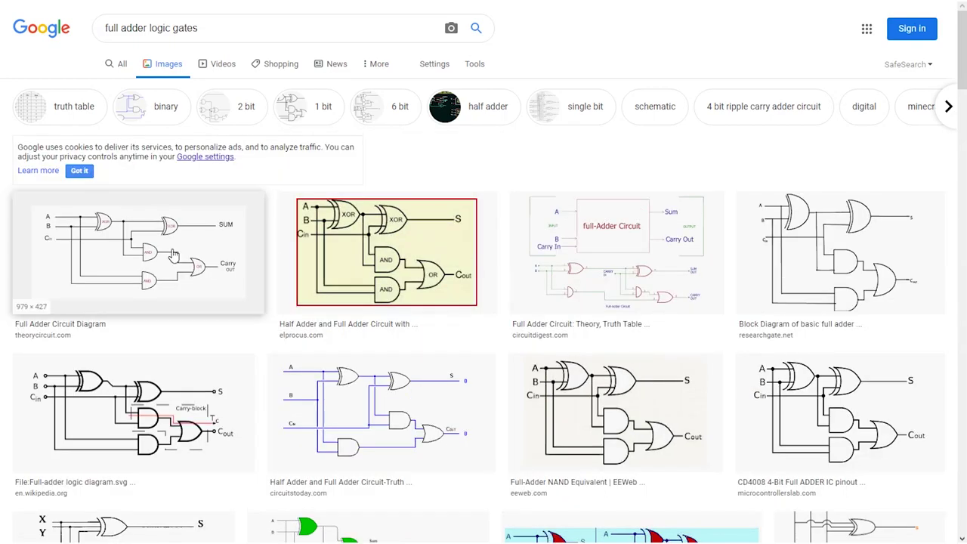
click(170, 253)
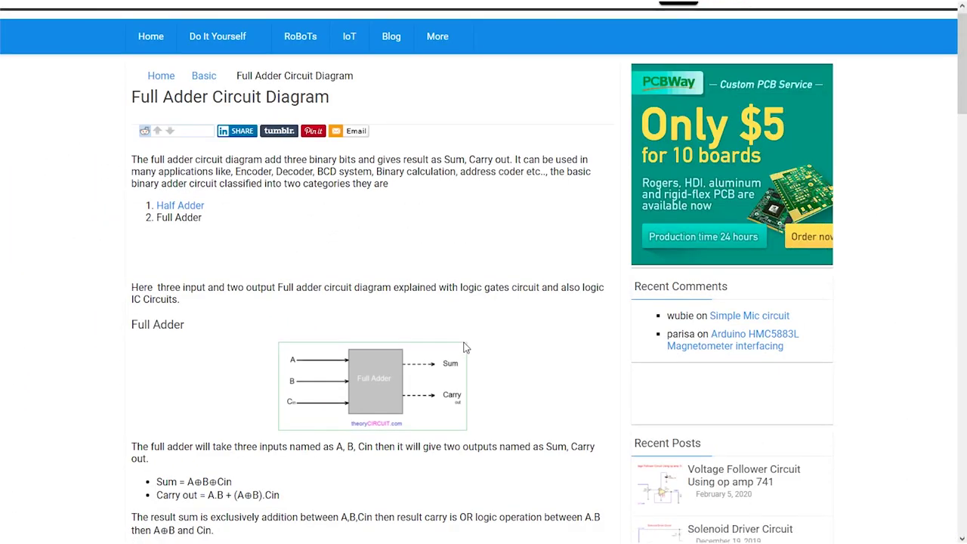
scroll(463, 345, down, 5)
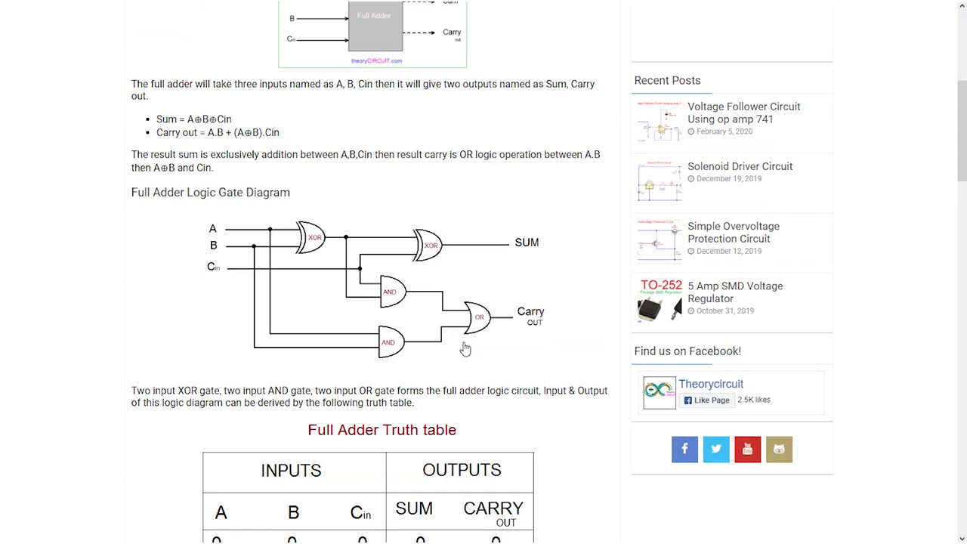
scroll(465, 348, down, 1)
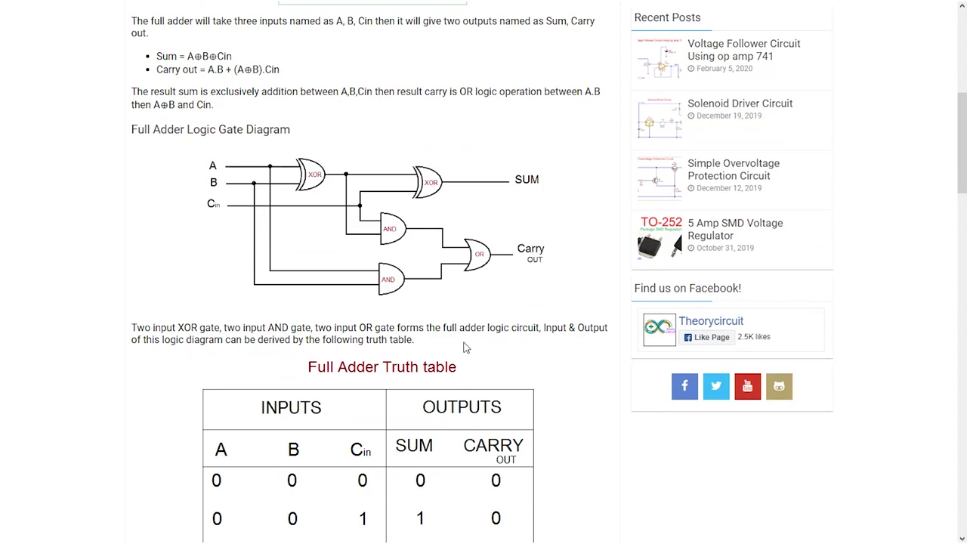
Add a Blamsoft CV Splitter from Utilities and cable the Truth gate jacks into it
right_click(627, 191)
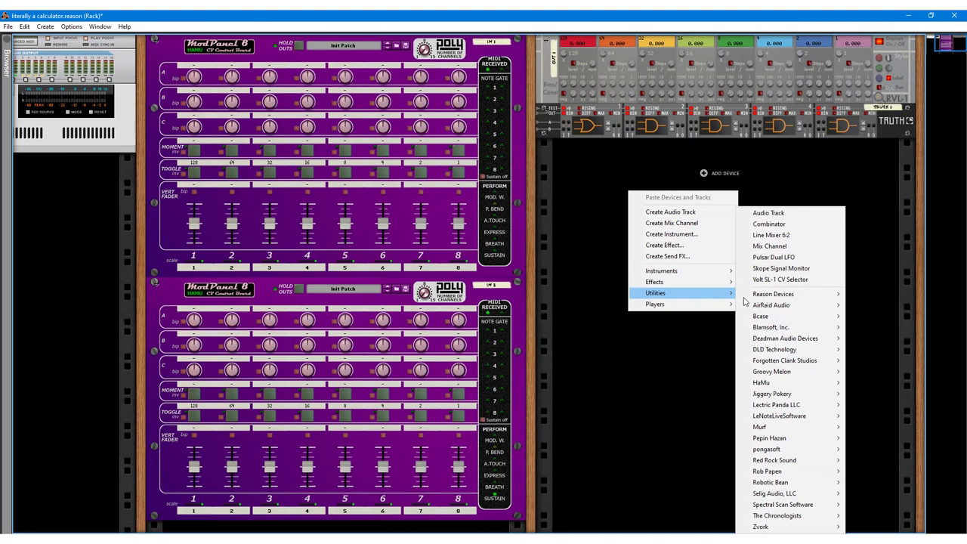
click(693, 305)
key(Tab)
drag(638, 147, 646, 116)
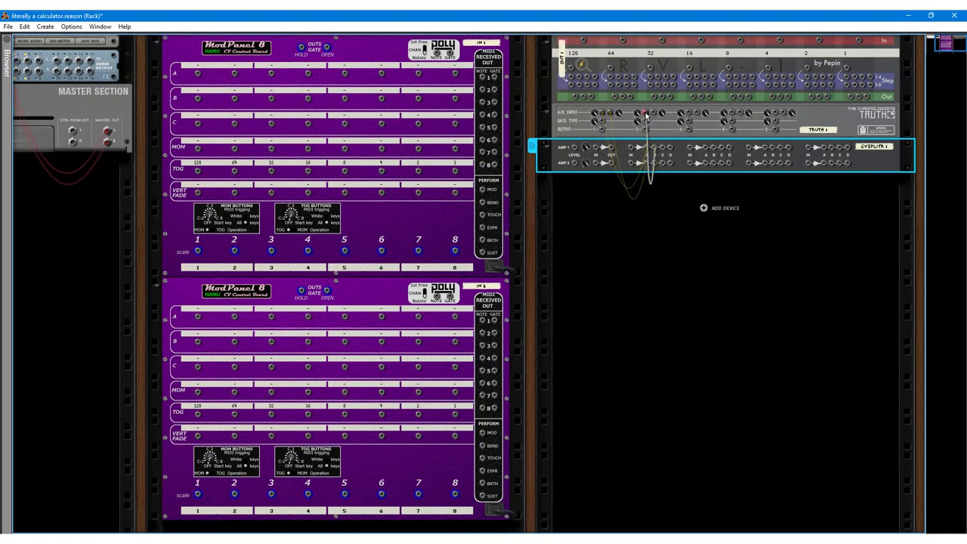
key(Tab)
key(Tab)
key(Tab)
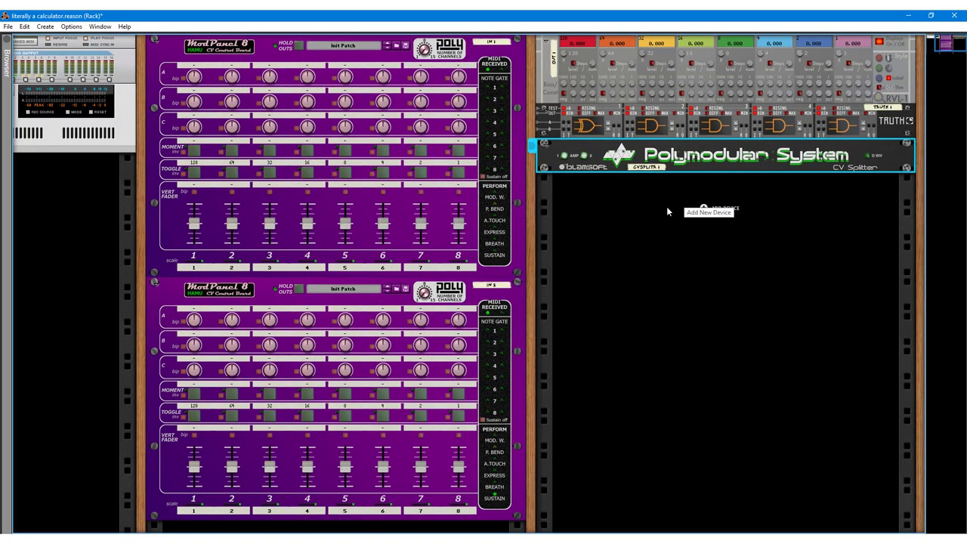
key(Tab)
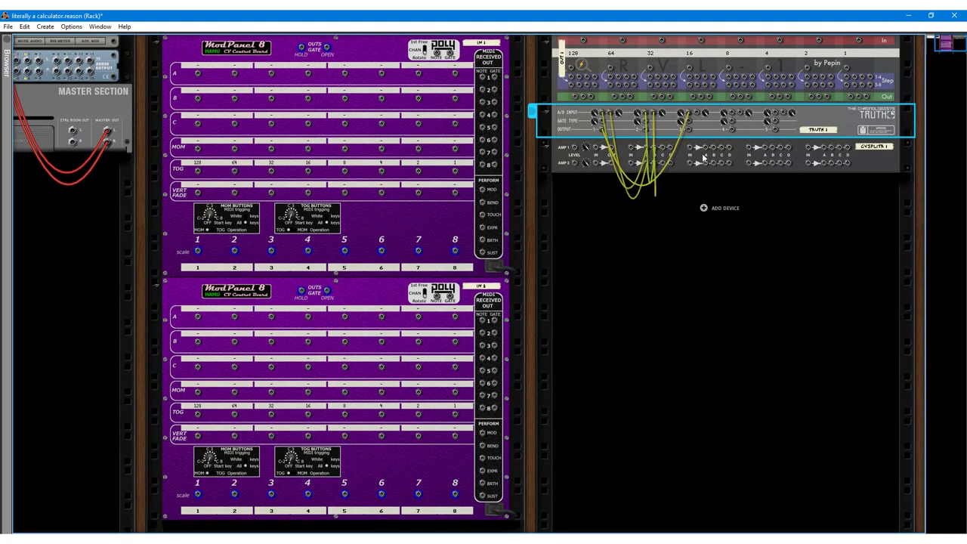
drag(702, 156, 698, 133)
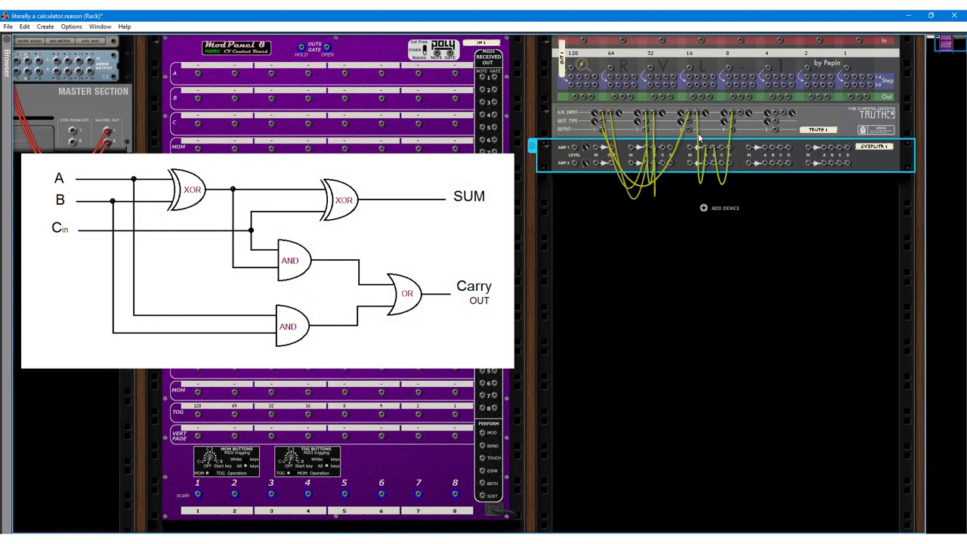
Reroute the Truth and CV splitter cables per the full adder diagram to the ModPanel toggle outputs
key(Tab)
key(Tab)
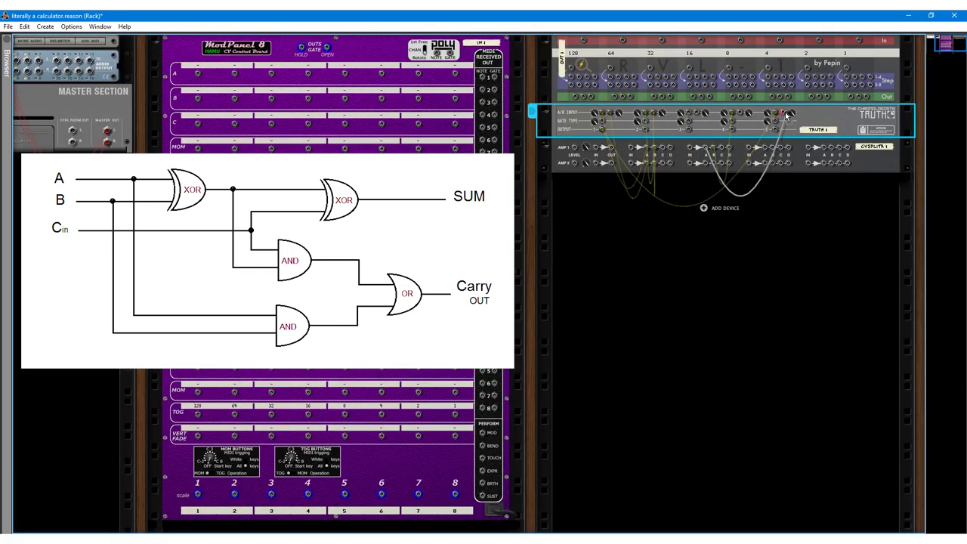
click(728, 134)
key(Tab)
key(Tab)
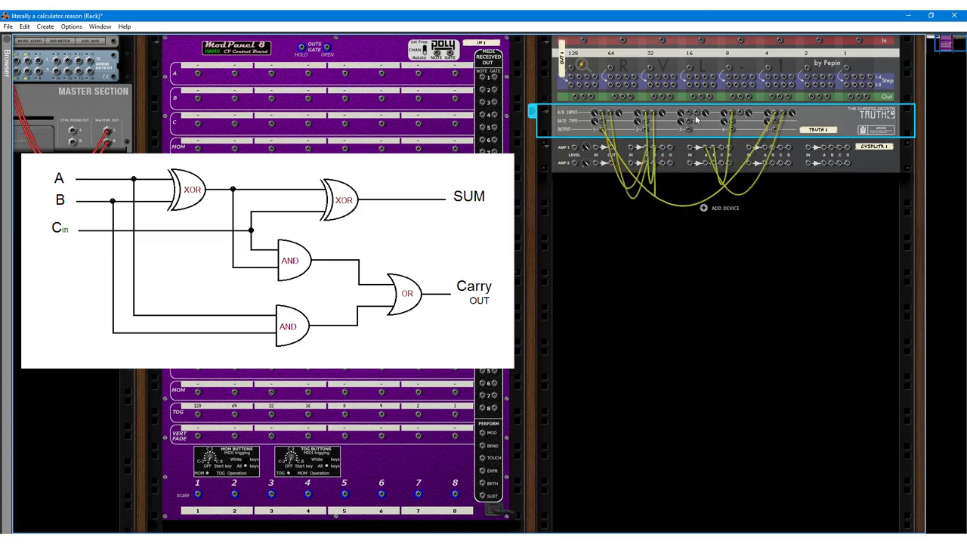
drag(733, 115, 704, 163)
click(704, 169)
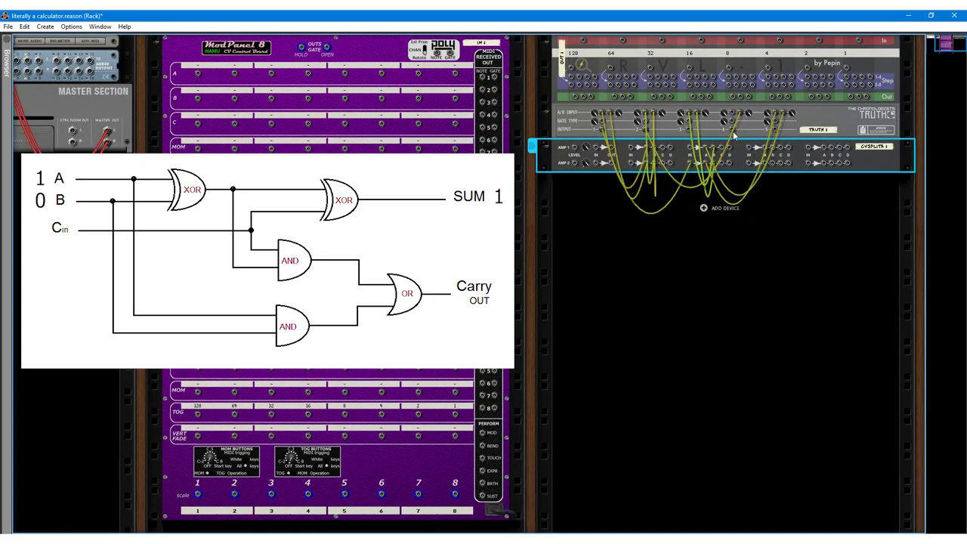
click(678, 132)
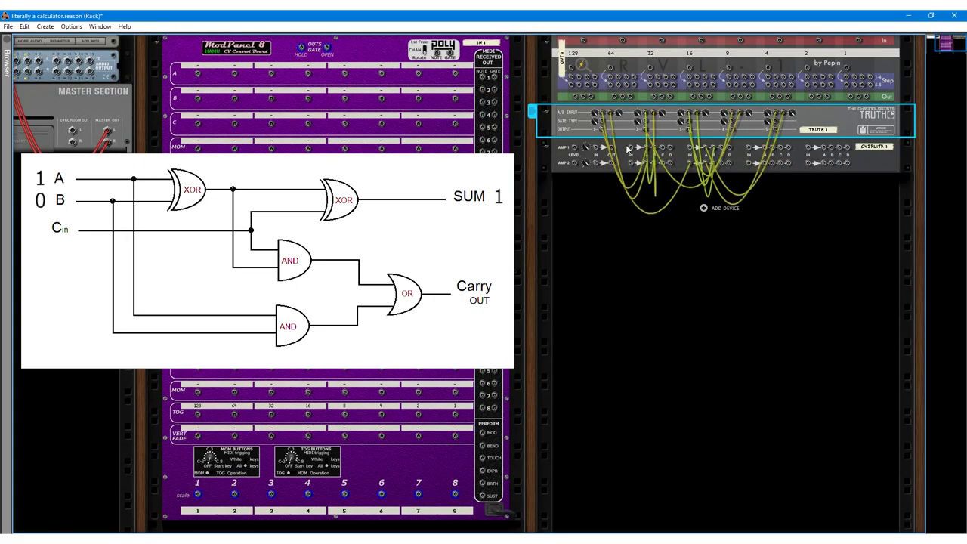
drag(749, 163, 480, 422)
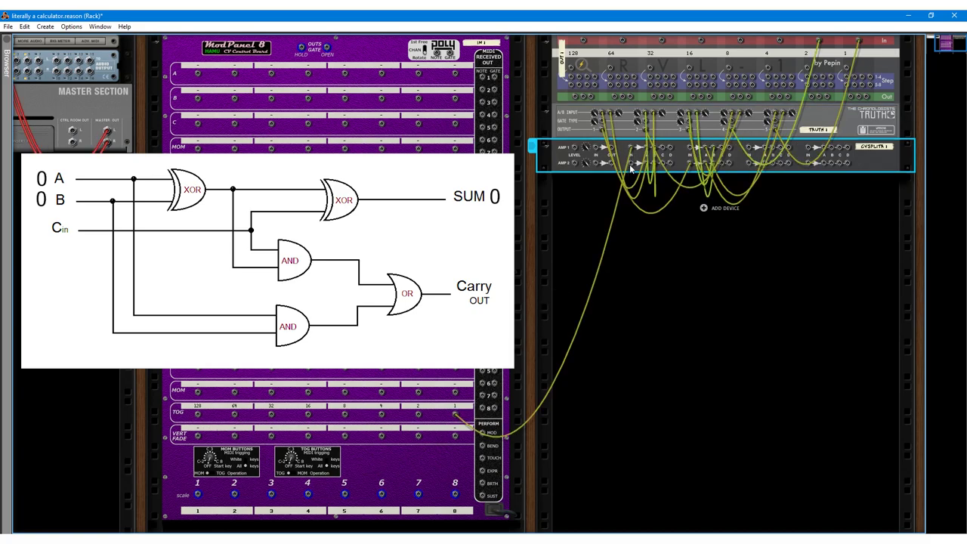
Test the full adder by switching on Toggles 7 and 6
key(Tab)
click(422, 417)
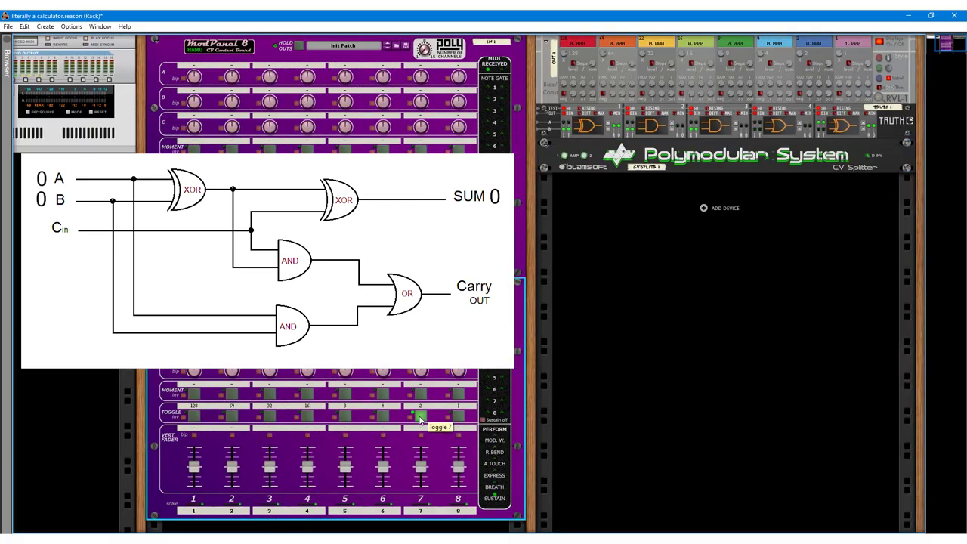
click(382, 418)
key(Tab)
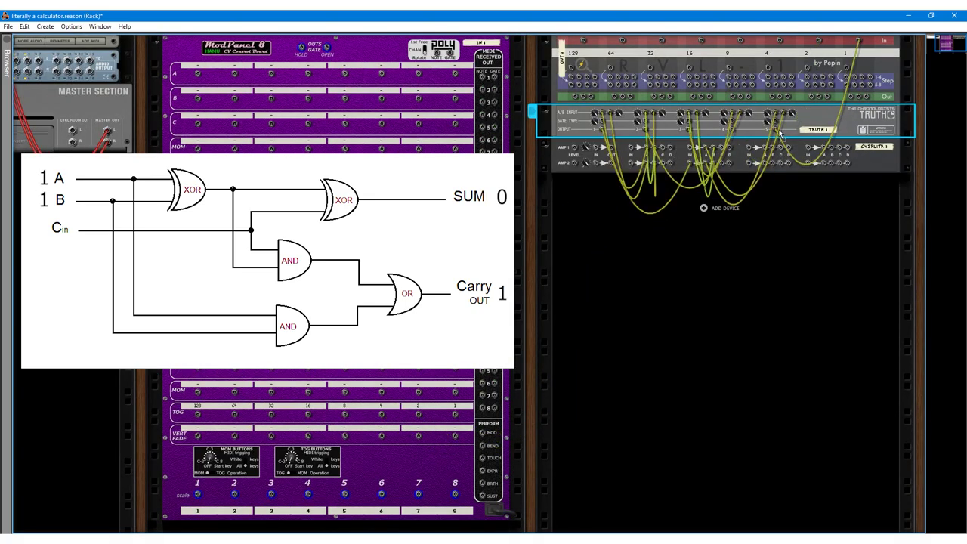
Duplicate the Truth and CV Splitter pair four times for more adder stages
key(ctrl+d)
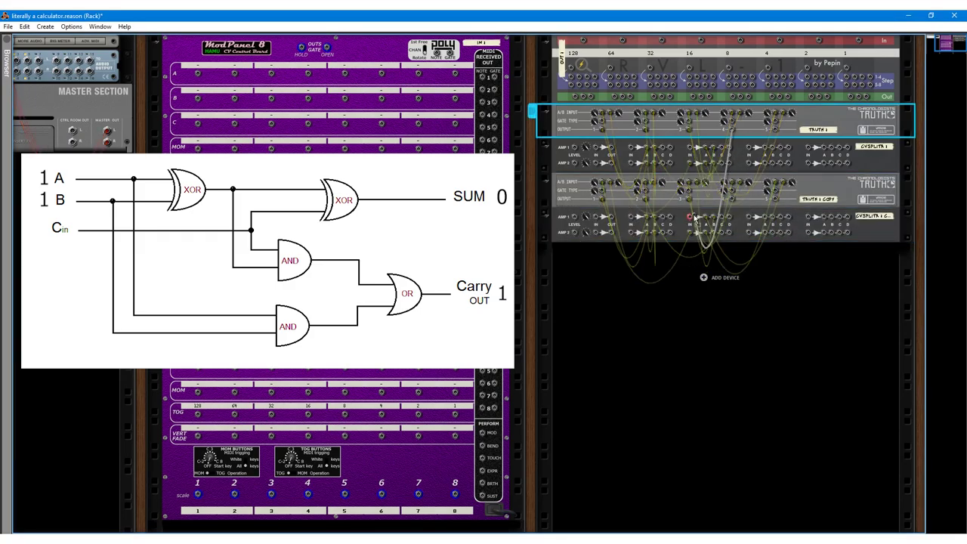
key(ctrl+d)
key(ctrl+d)
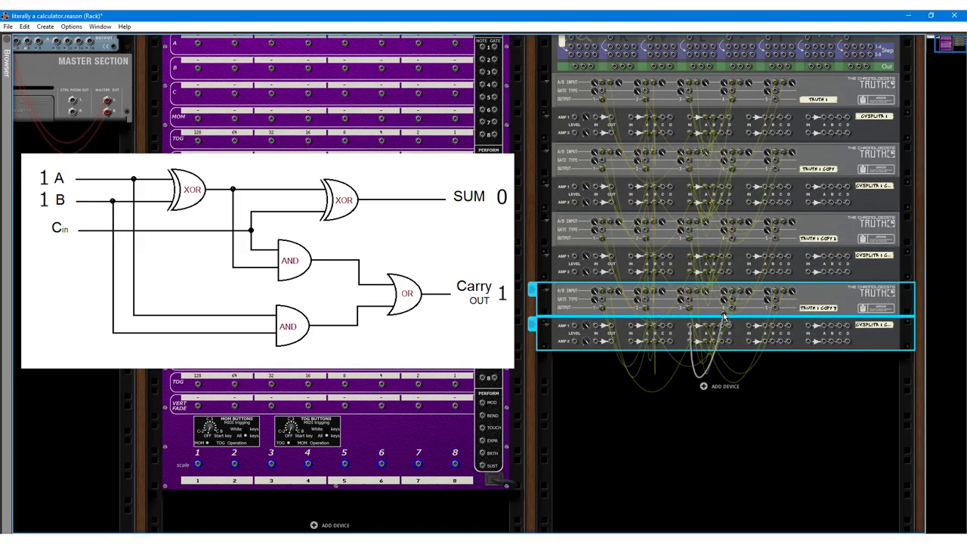
key(ctrl+d)
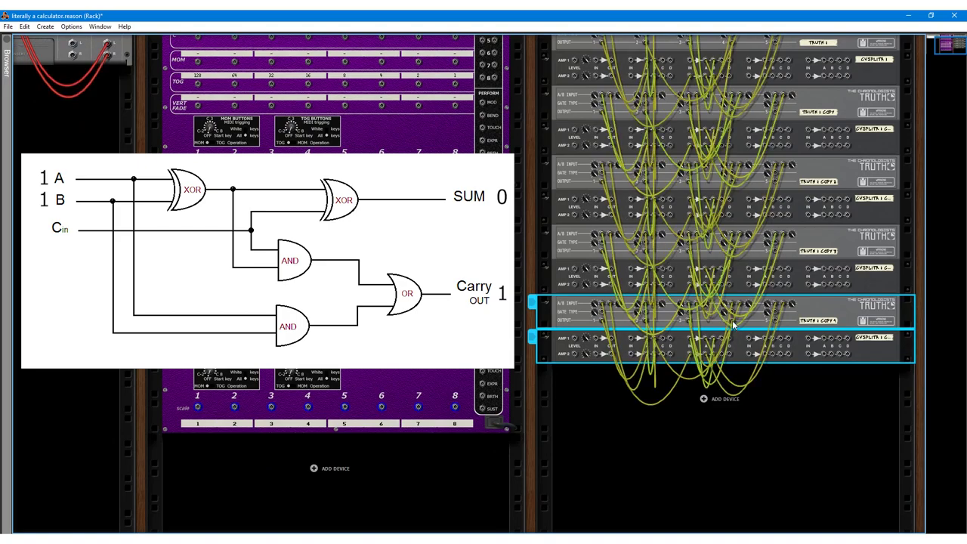
key(ctrl+d)
key(ctrl+d)
key(ctrl+d)
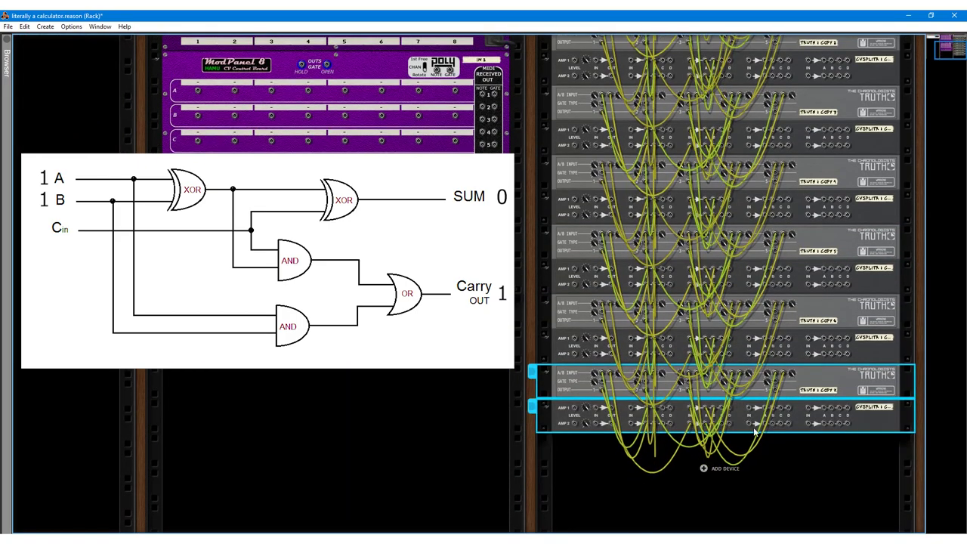
Undo and redo edits to restore the full Truth/splitter chain and the ModPanel-to-Truth A/B cable
key(ctrl+z)
key(ctrl+z)
key(ctrl+z)
key(ctrl+z)
key(ctrl+z)
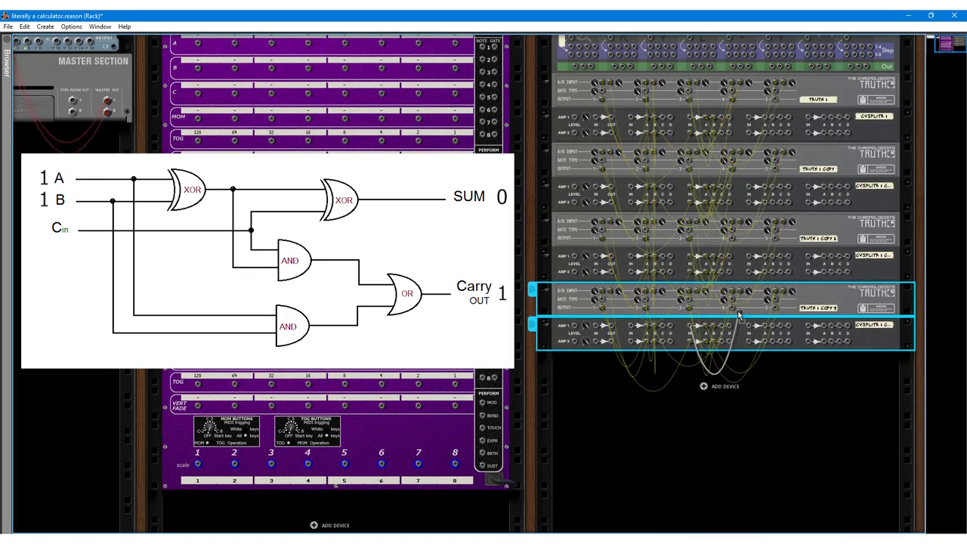
key(ctrl+y)
key(ctrl+y)
key(ctrl+y)
key(ctrl+y)
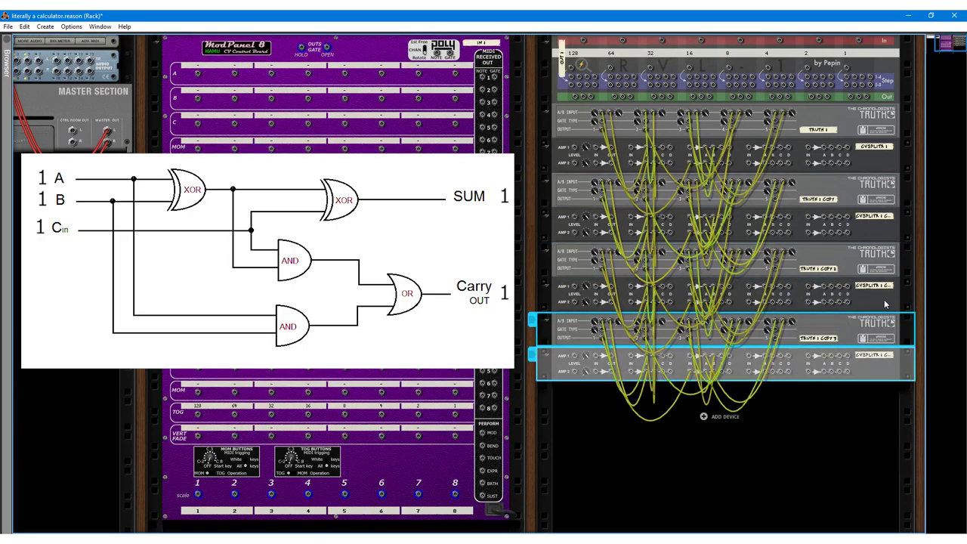
key(ctrl+d)
key(ctrl+d)
key(ctrl+d)
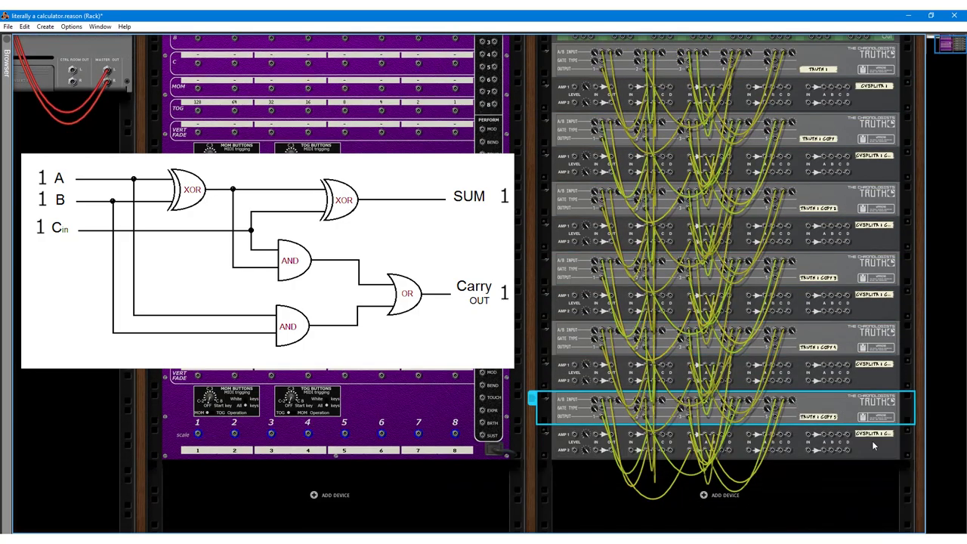
key(ctrl+z)
key(ctrl+z)
key(ctrl+z)
key(ctrl+z)
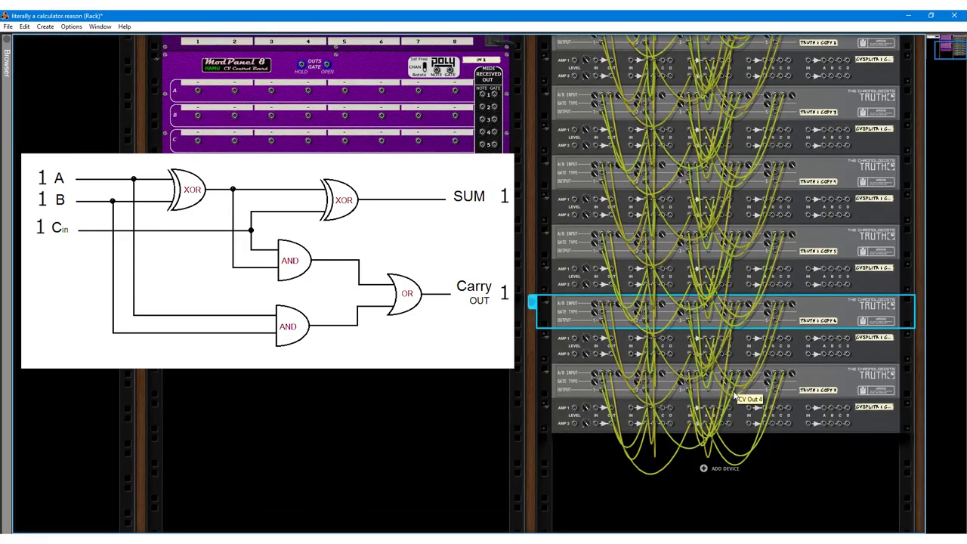
key(ctrl+y)
key(ctrl+y)
key(ctrl+y)
key(ctrl+y)
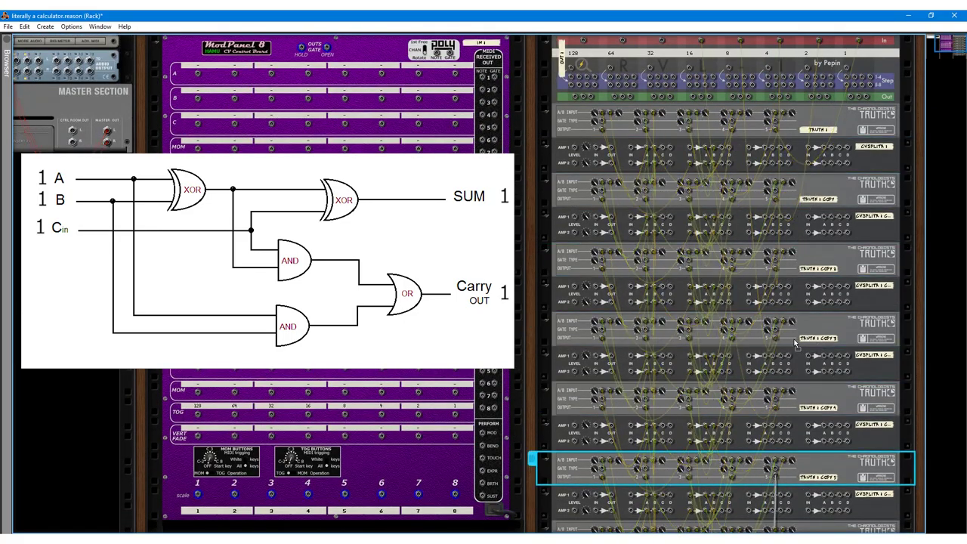
key(ctrl+z)
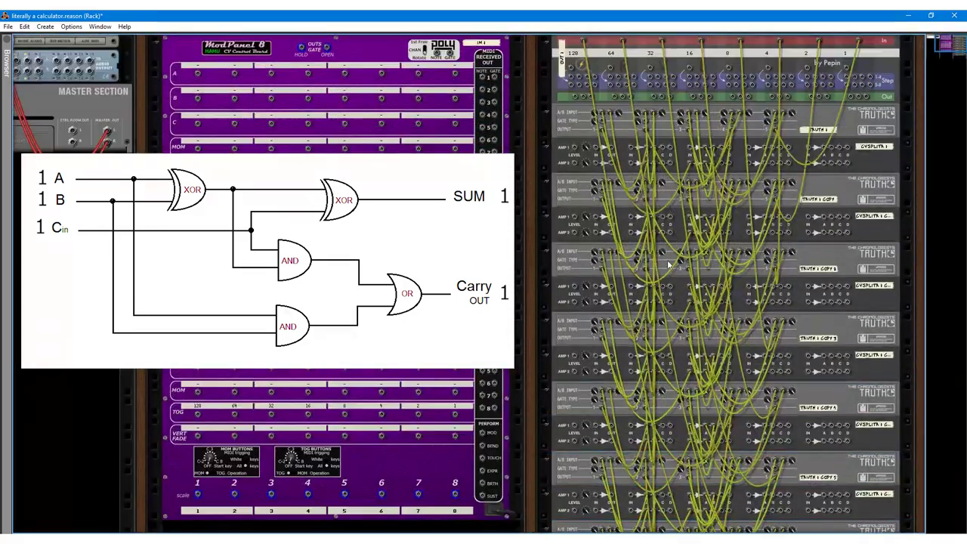
key(ctrl+z)
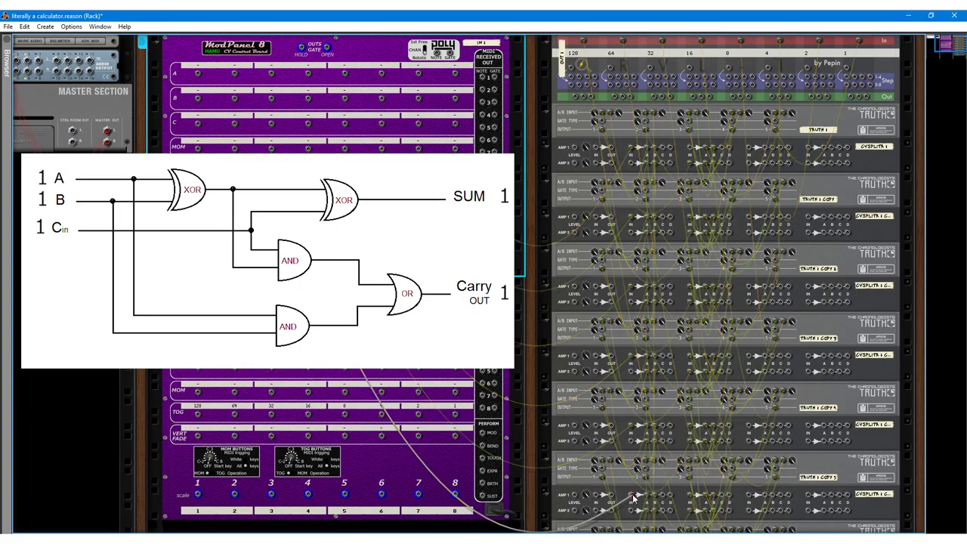
key(ctrl+z)
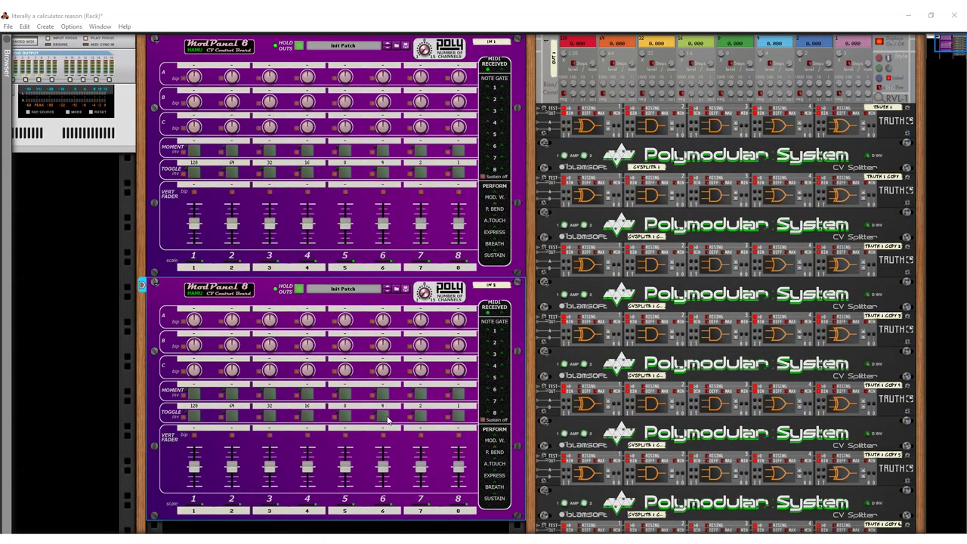
Turn on toggles 5 and 7 (8 and 2 bits) on both ModPanels, then switch off Hold Outs on each
click(345, 415)
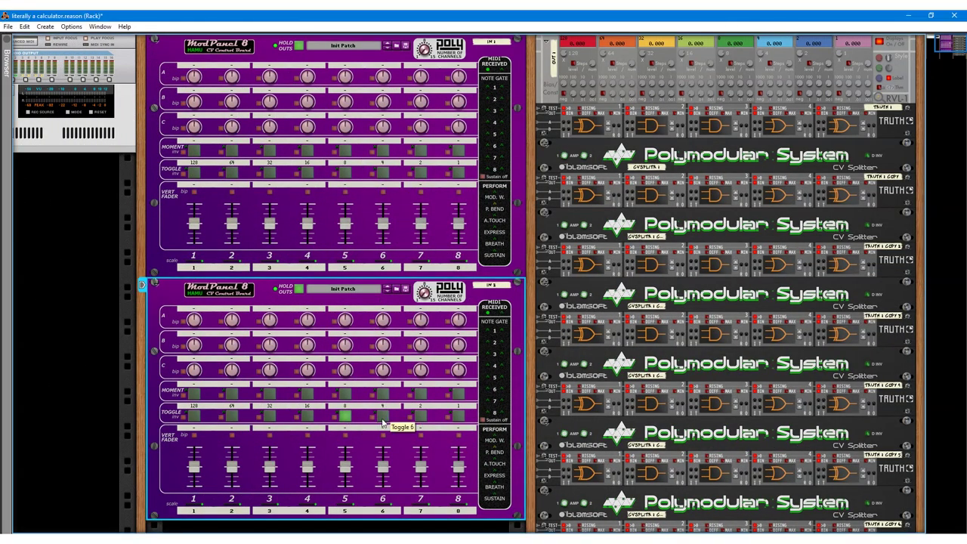
click(421, 415)
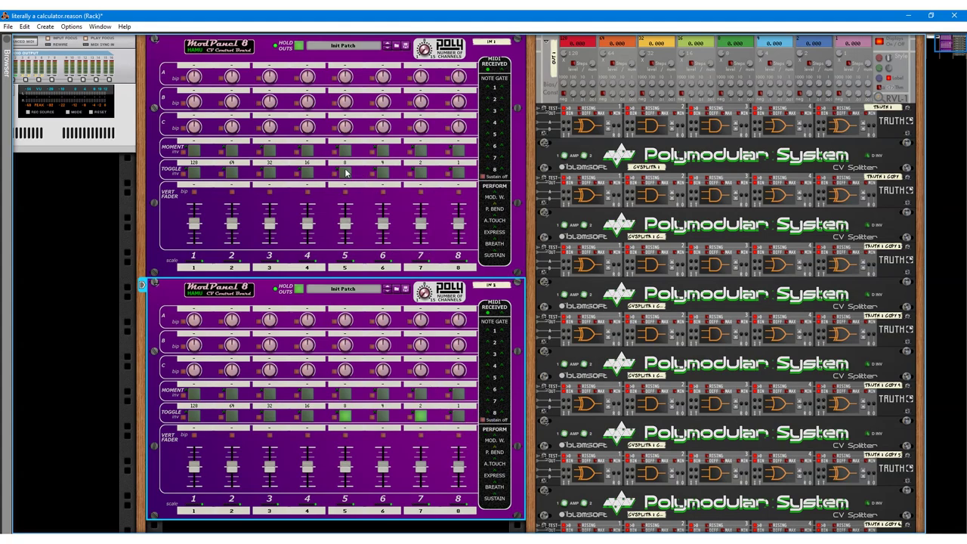
click(348, 173)
click(421, 173)
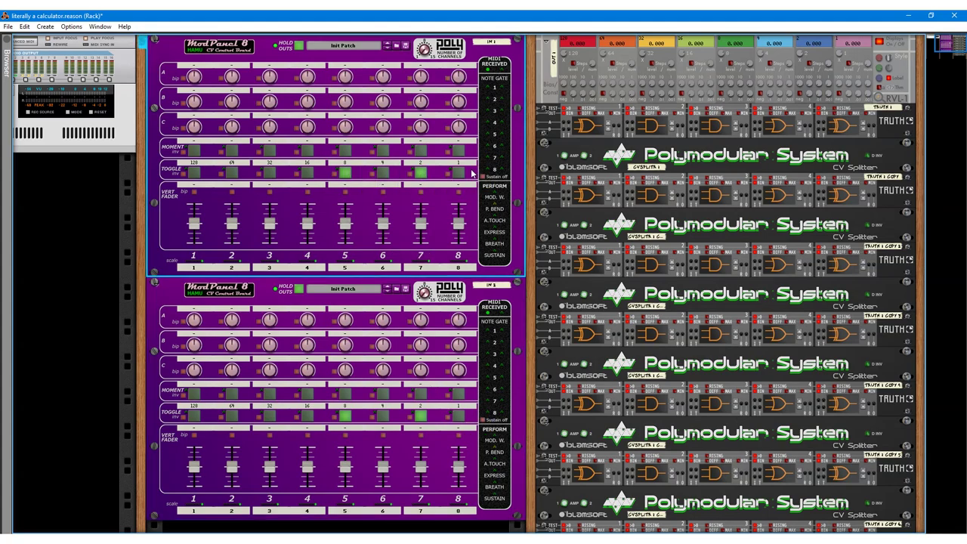
click(299, 47)
click(299, 289)
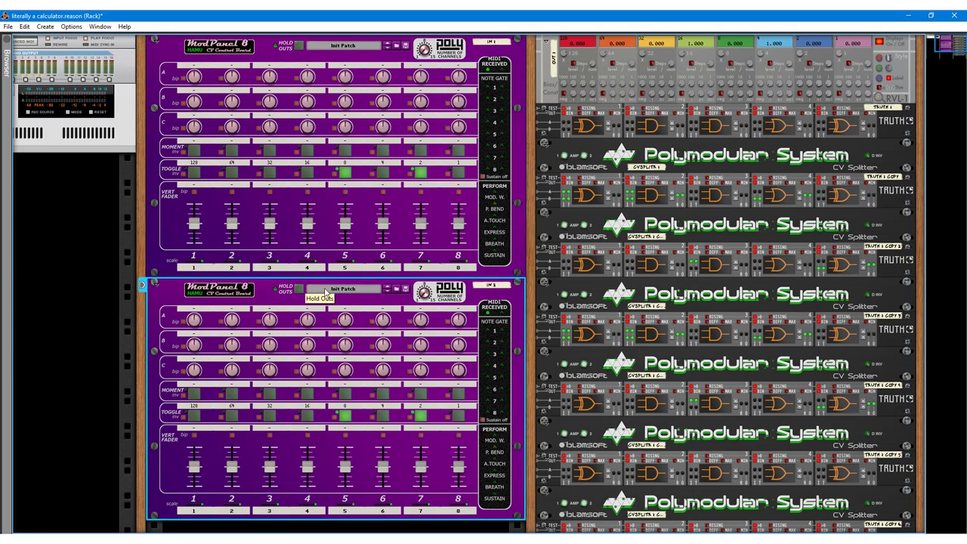
Scroll the rack down and back up to view both ModPanels
scroll(566, 281, down, 6)
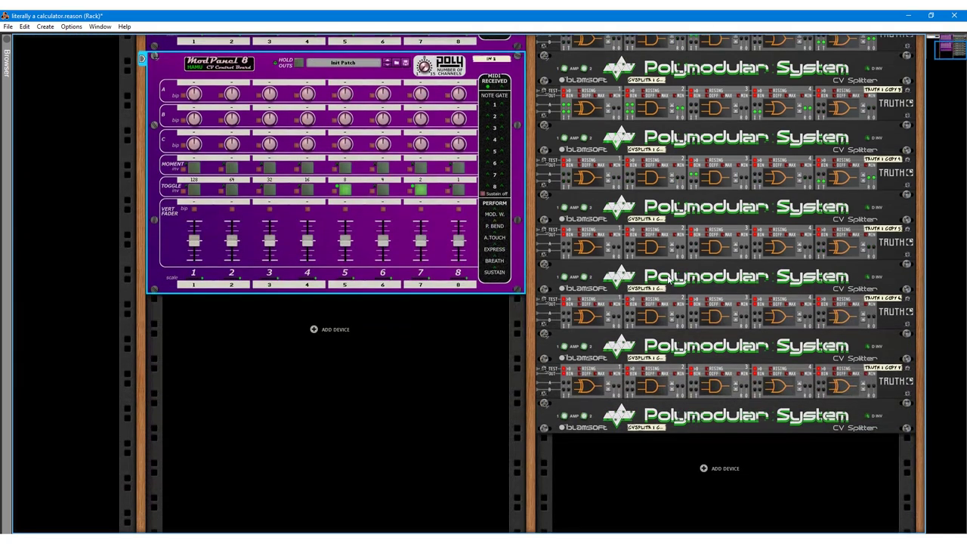
scroll(667, 280, up, 6)
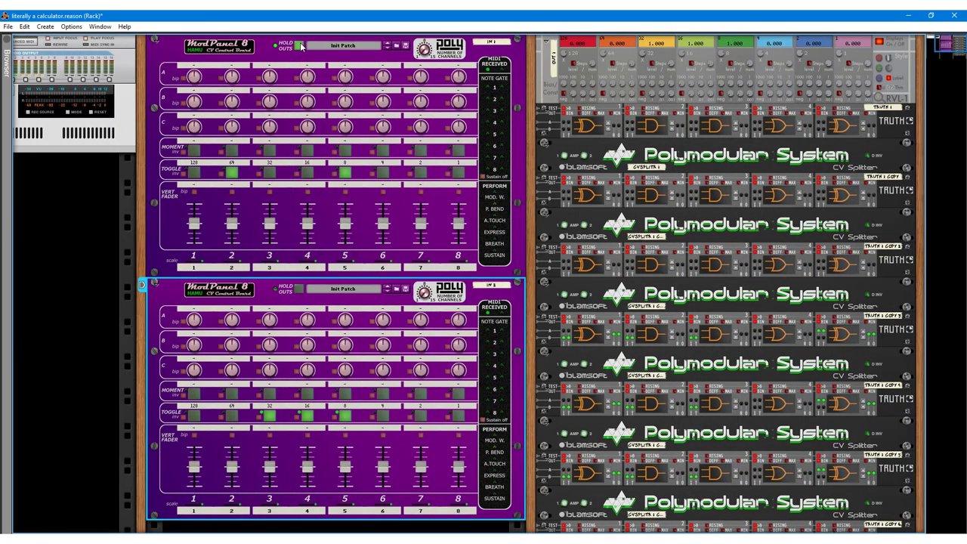
Check 72 + 56 in Windows Calculator, read 128, and close it with Alt+F4
key(XF86Calculator)
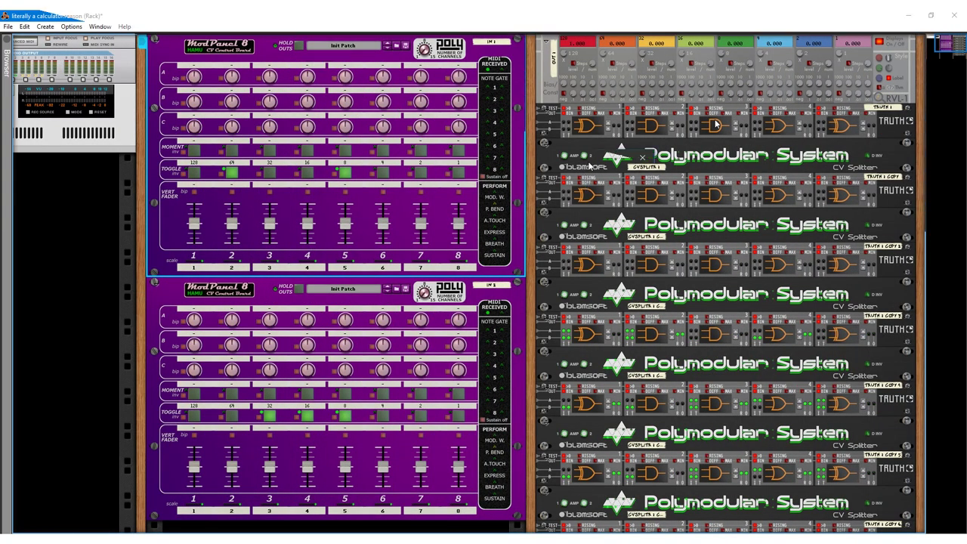
text(72+)
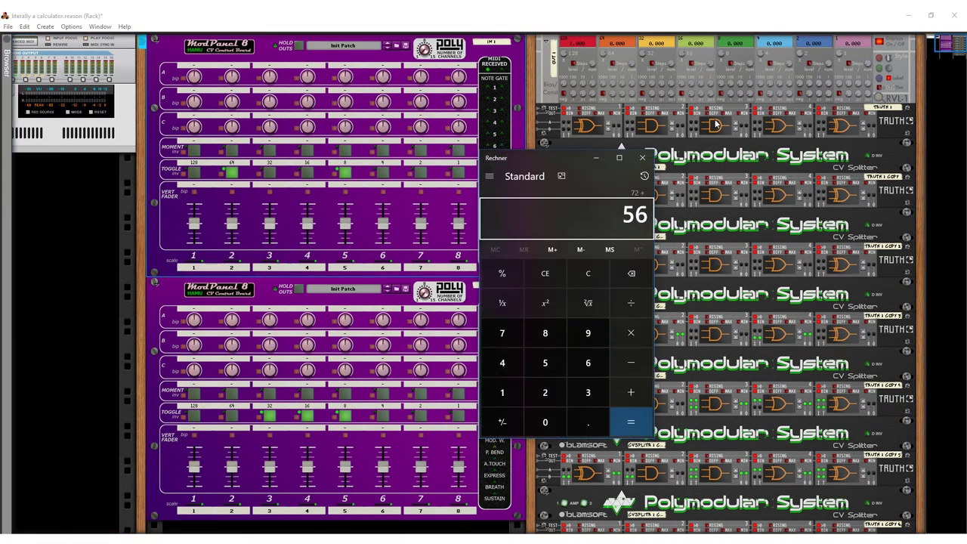
key(Return)
key(alt+F4)
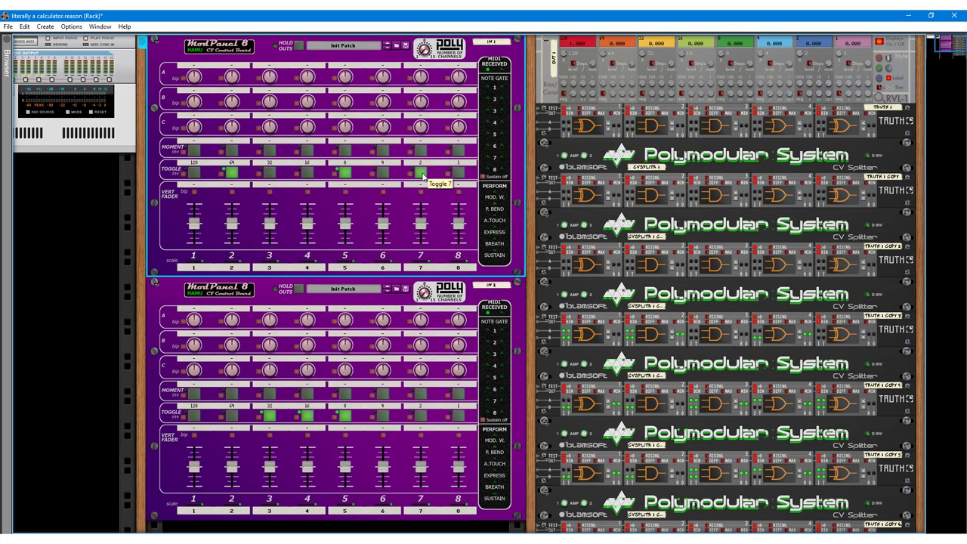
Switch on Toggle 7, the 2 bit, on both the upper and lower ModPanels
click(422, 175)
click(424, 416)
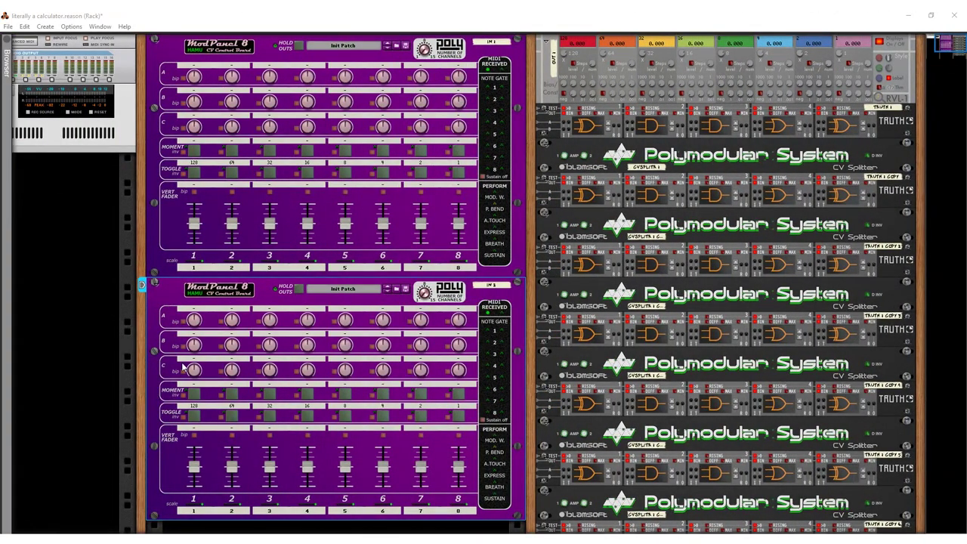
Test the 128 bit on both ModPanels, leaving the upper number's 128 bit off
click(194, 417)
click(193, 417)
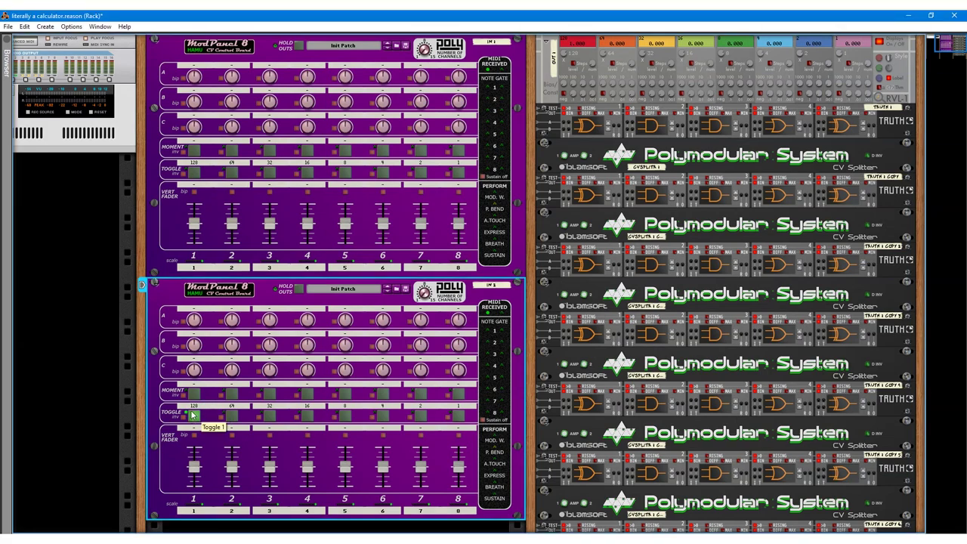
click(193, 172)
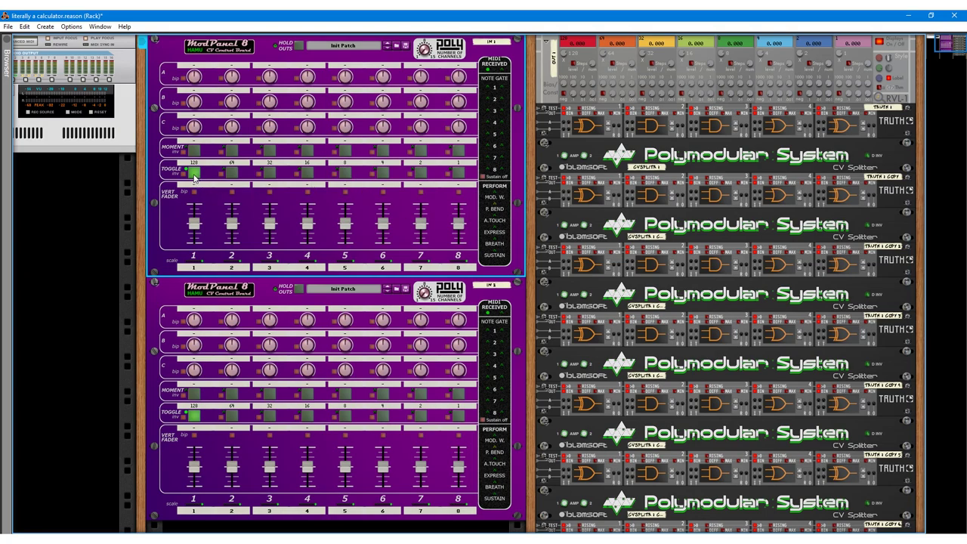
click(194, 174)
Switch on the upper ModPanel's 64, 32, 16, 8, 4, 2 and 1 bits to enter 127
click(231, 174)
click(269, 174)
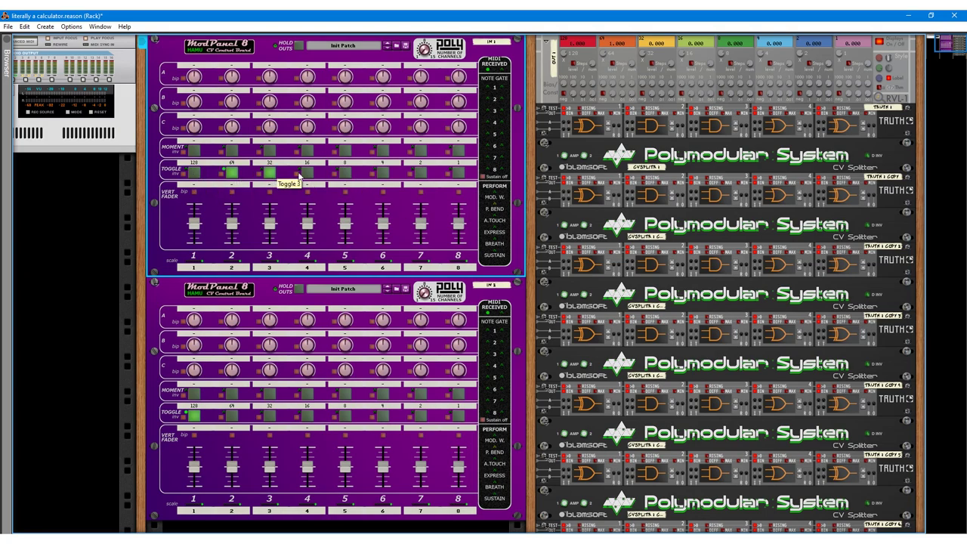
click(307, 173)
click(344, 174)
click(382, 173)
click(420, 174)
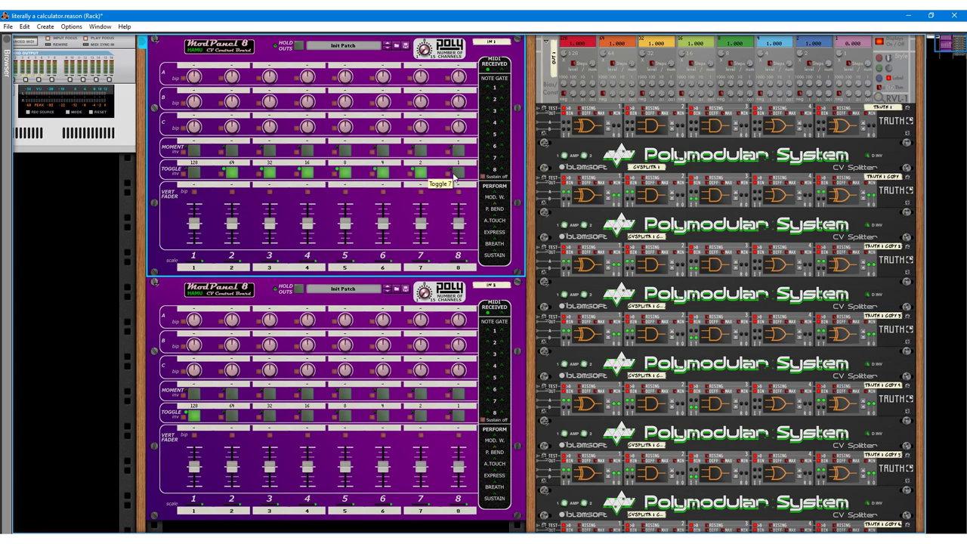
click(458, 173)
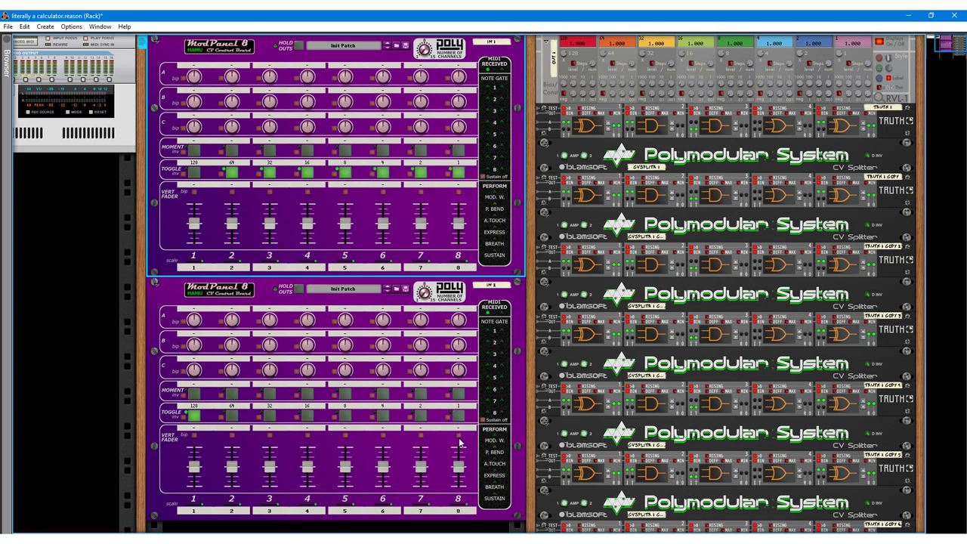
Flip the lower number's 1 bit on and back off, then switch on its 16 bit
click(457, 417)
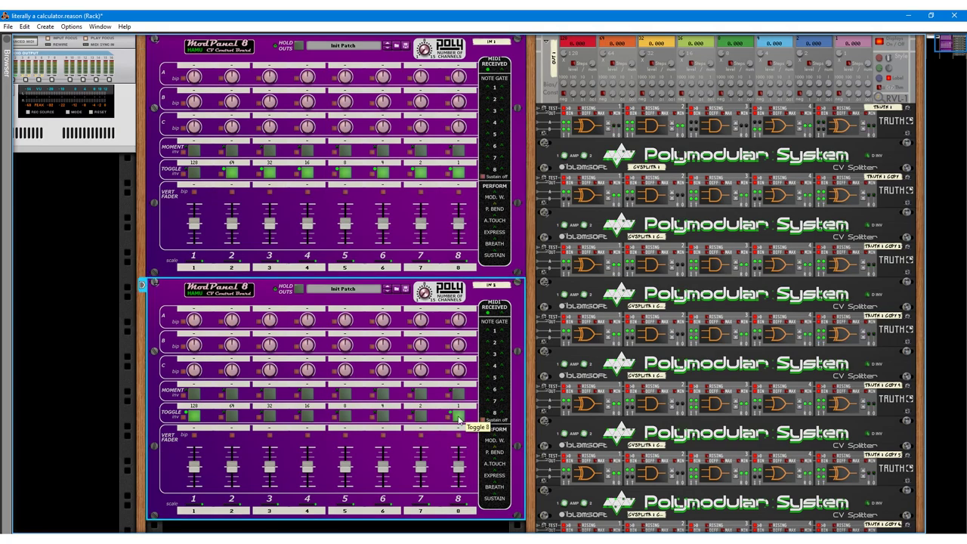
click(458, 417)
click(458, 417)
click(458, 417)
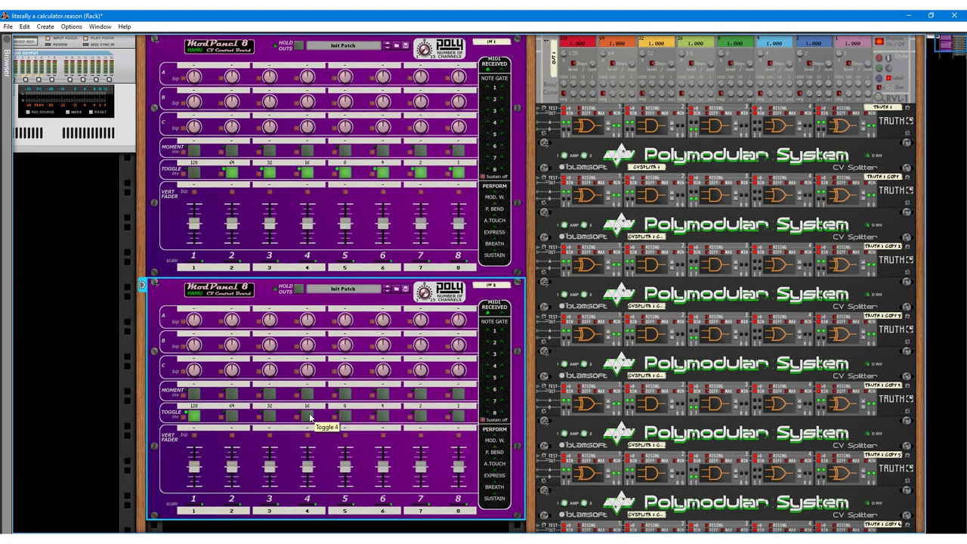
click(309, 417)
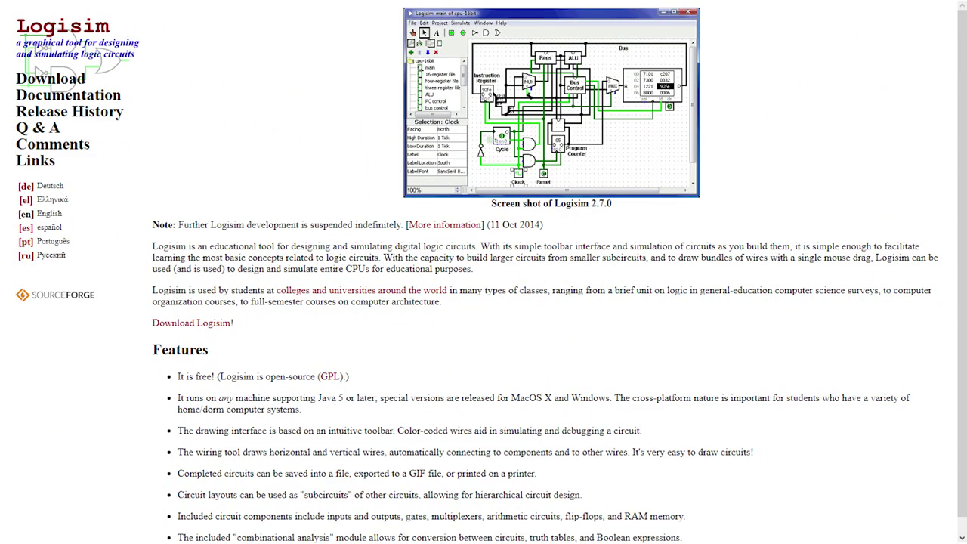